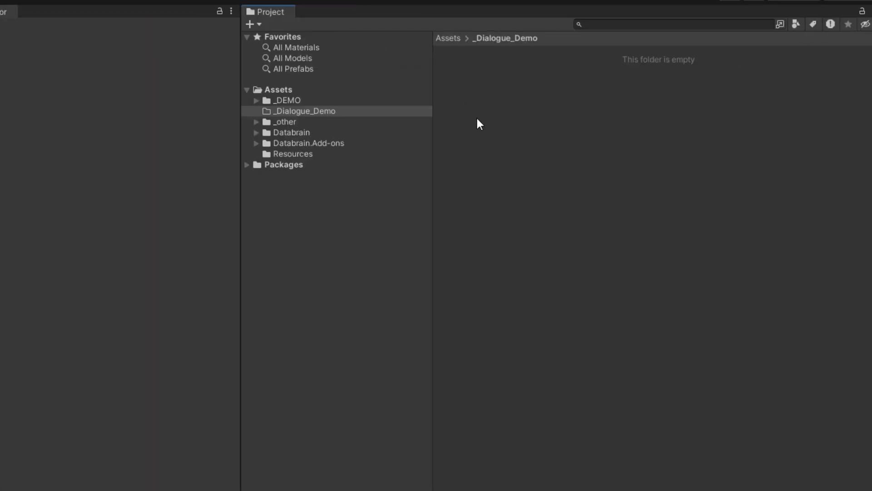
Create a Databrain Data Library asset named "Data" in the _Dialogue_Demo folder.
right_click(758, 99)
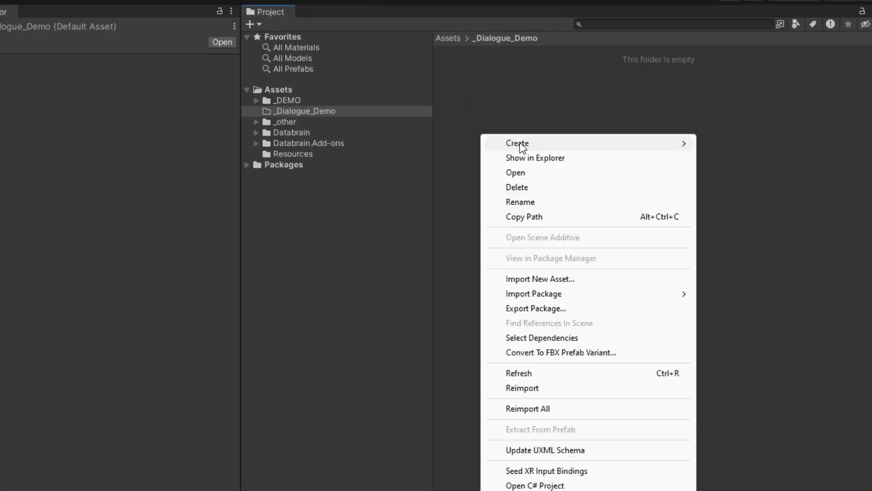
mouse_move(521, 146)
mouse_move(758, 119)
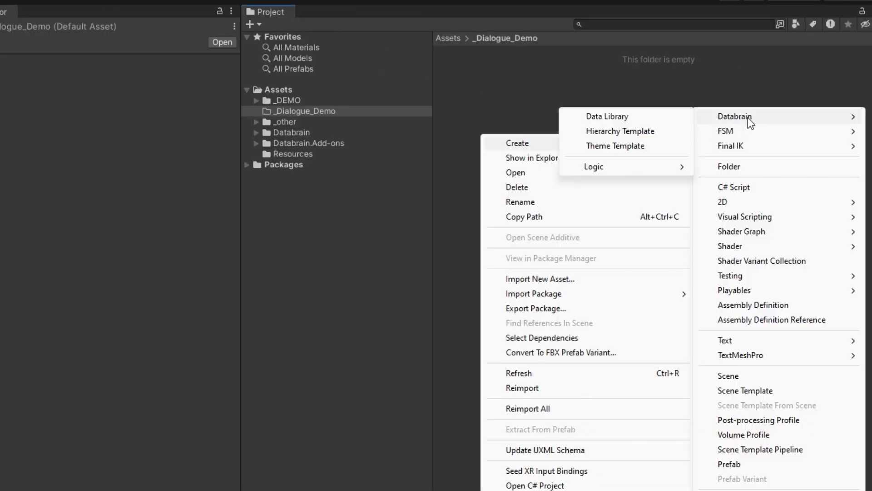
click(610, 120)
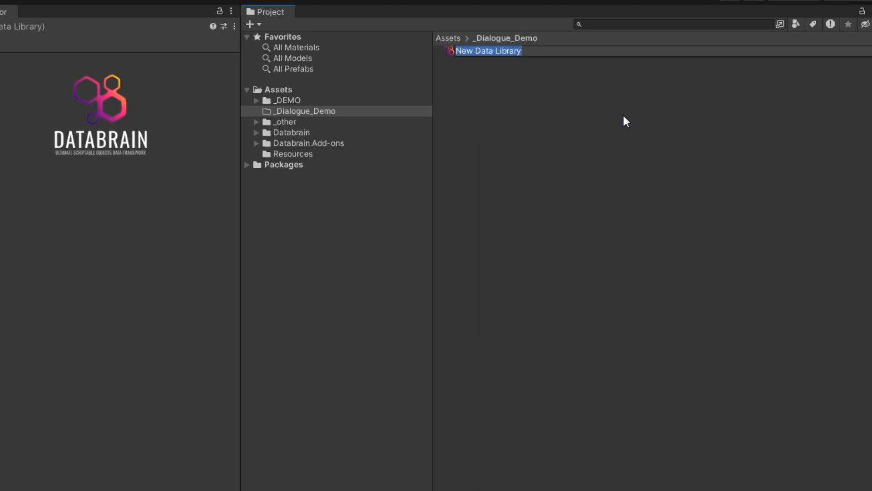
text(Data)
key(Return)
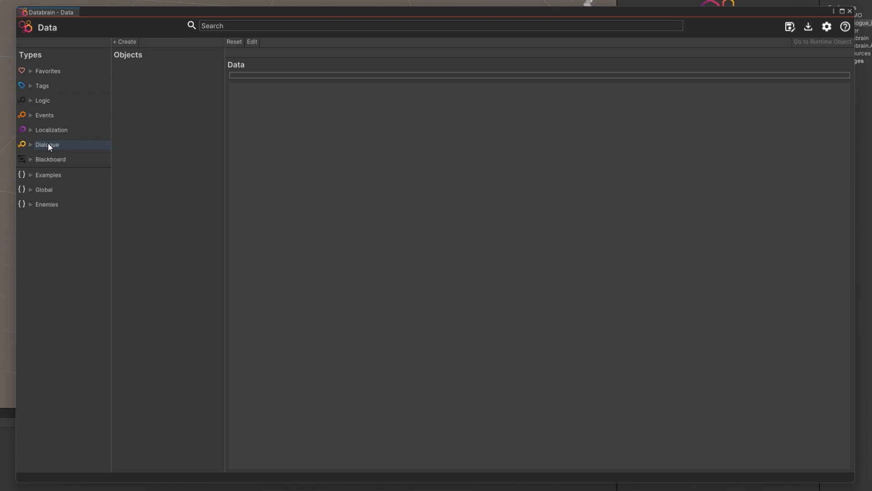
Create a new data object of the Dialogues type in the Data library.
click(35, 144)
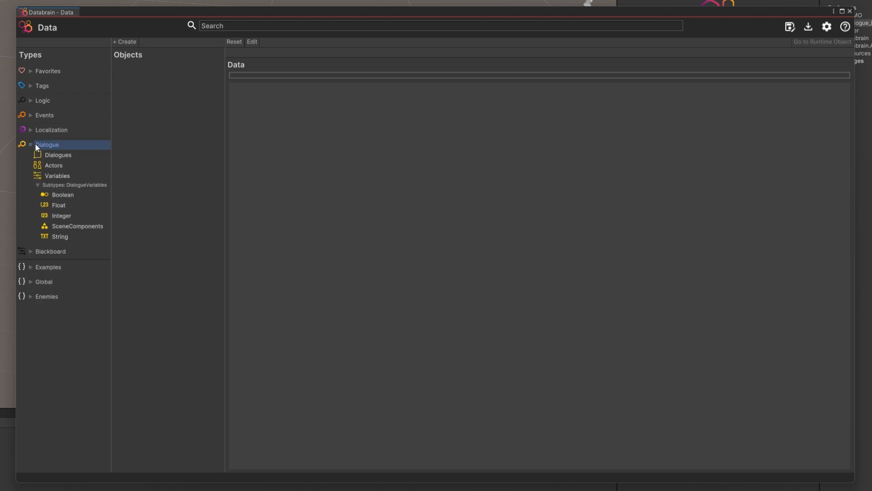
click(57, 155)
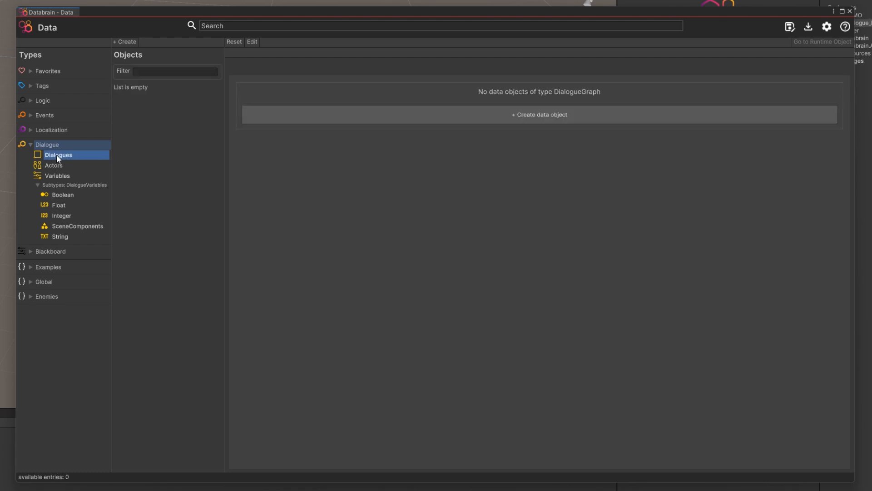
click(59, 165)
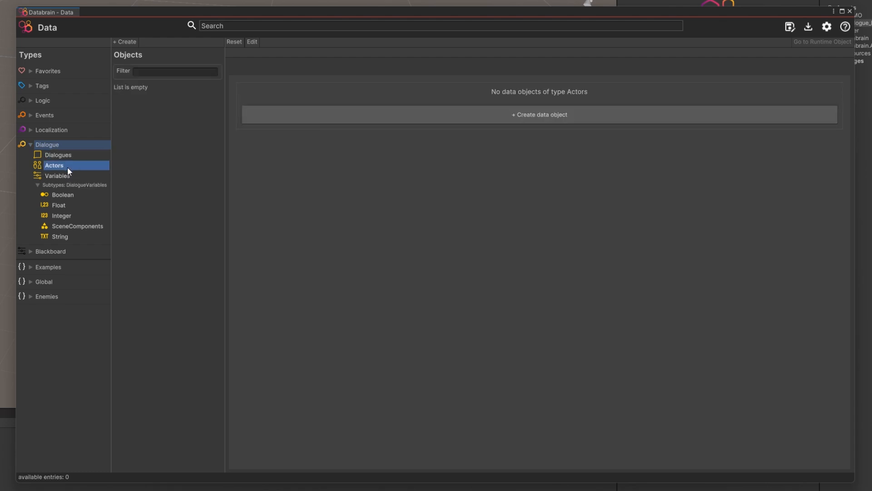
click(80, 175)
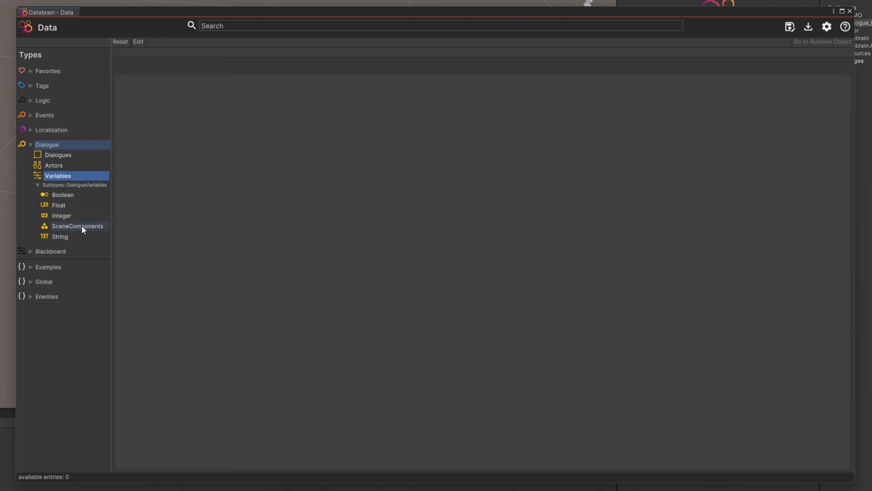
click(61, 155)
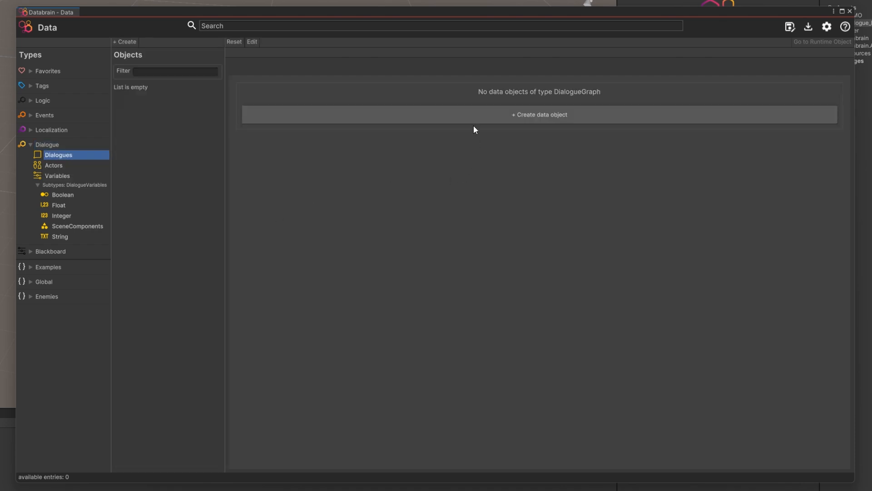
click(603, 114)
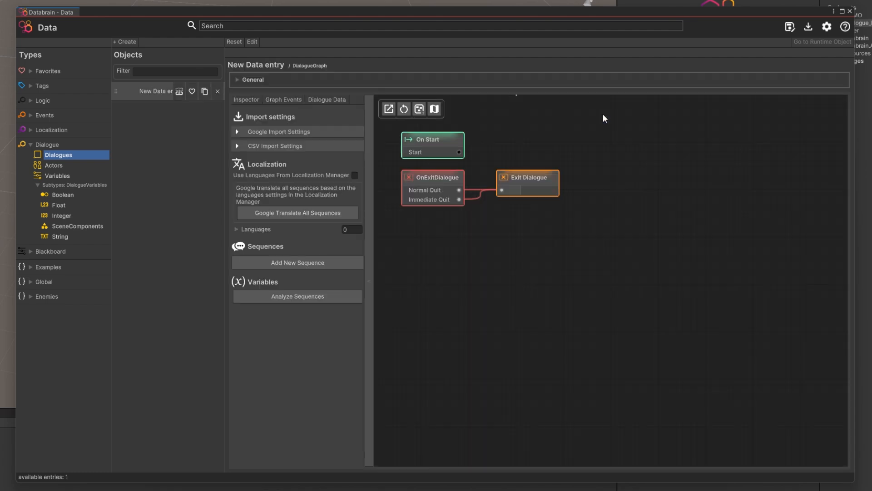
Widen the objects list and set the new dialogue entry's title to "My Dialogue".
drag(223, 179, 260, 177)
click(273, 80)
click(366, 118)
text(My Dialogue)
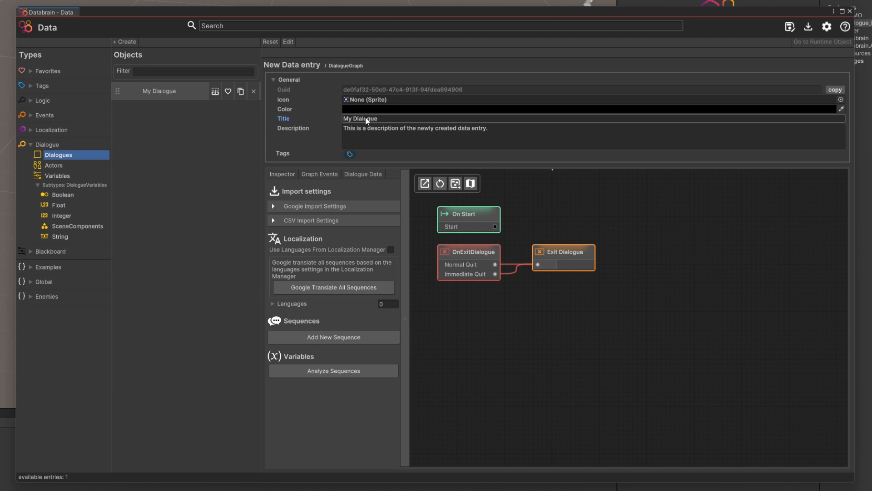
click(273, 79)
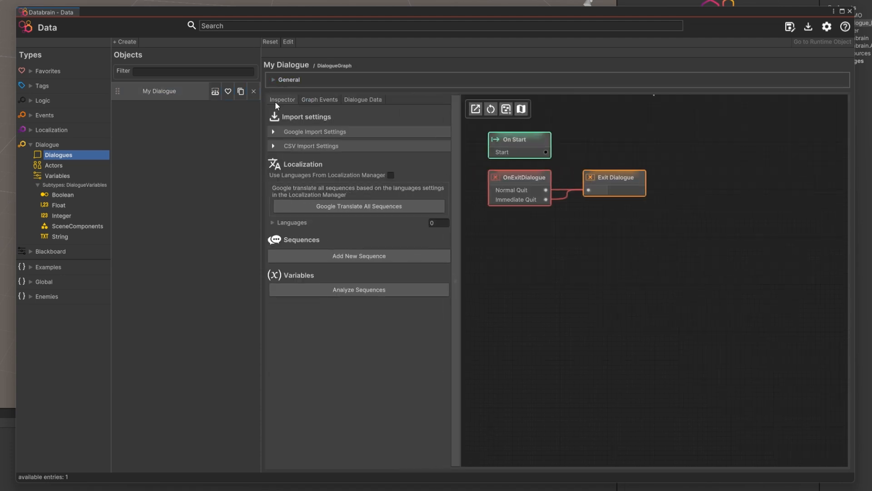
Add a sequence named "MyFirstDialogue" to the dialogue data of My Dialogue.
click(305, 100)
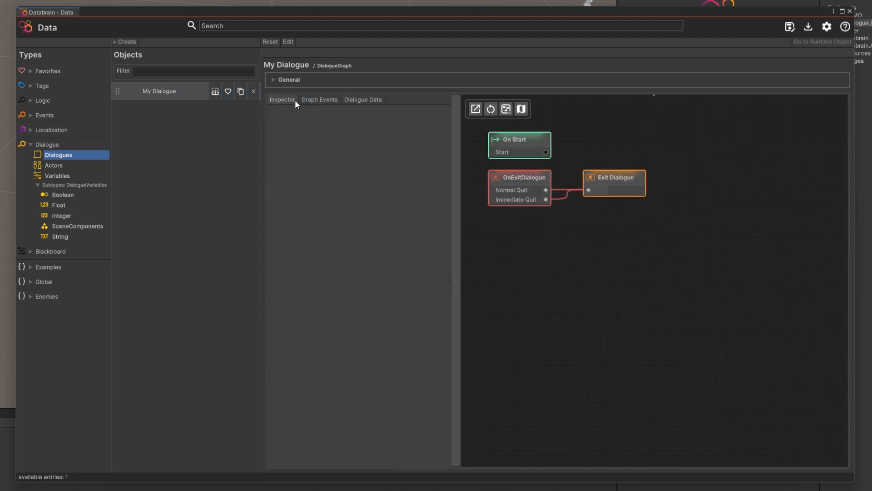
click(375, 102)
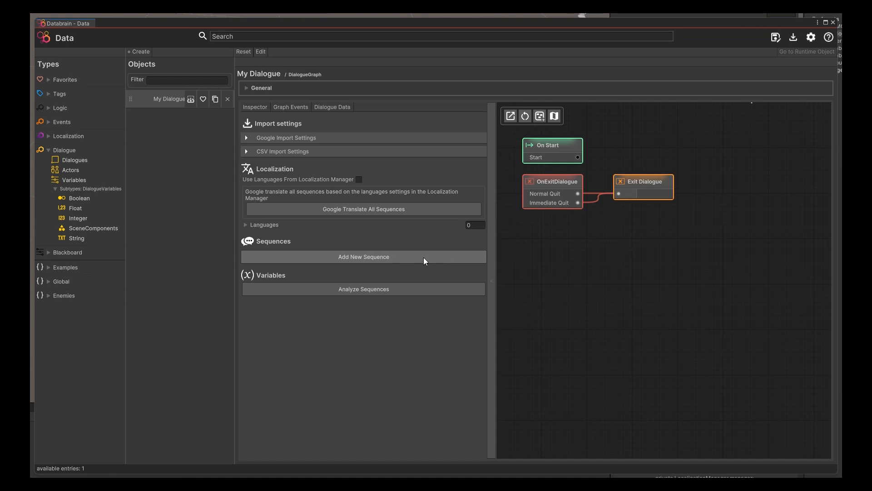
click(423, 257)
click(256, 257)
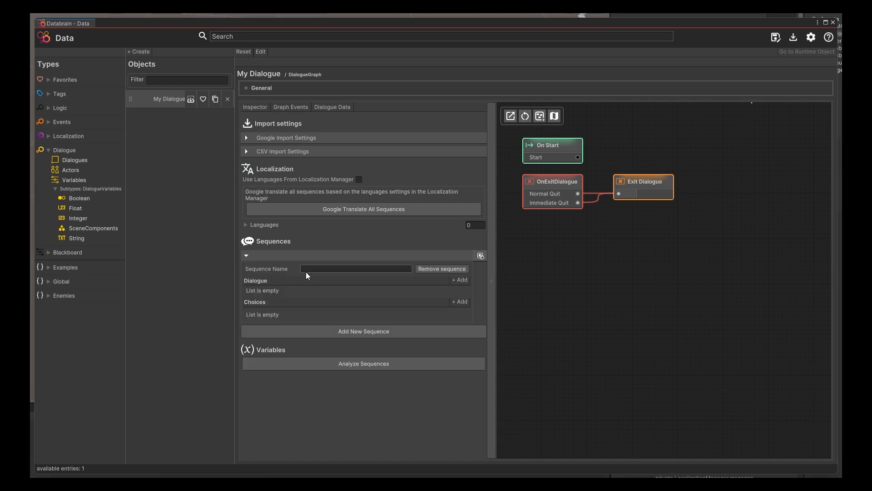
click(317, 269)
text(MyFirstDialogue)
click(305, 292)
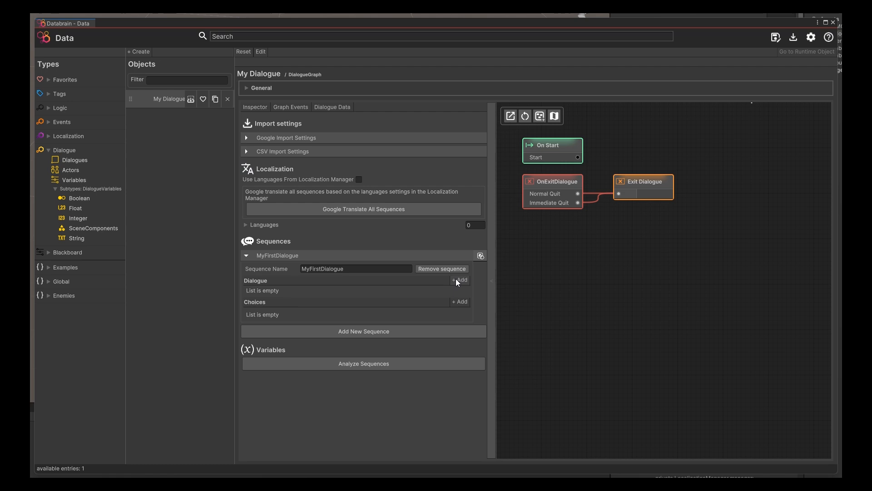
Add a dialogue line to the MyFirstDialogue sequence and set its language to English.
click(459, 280)
click(283, 296)
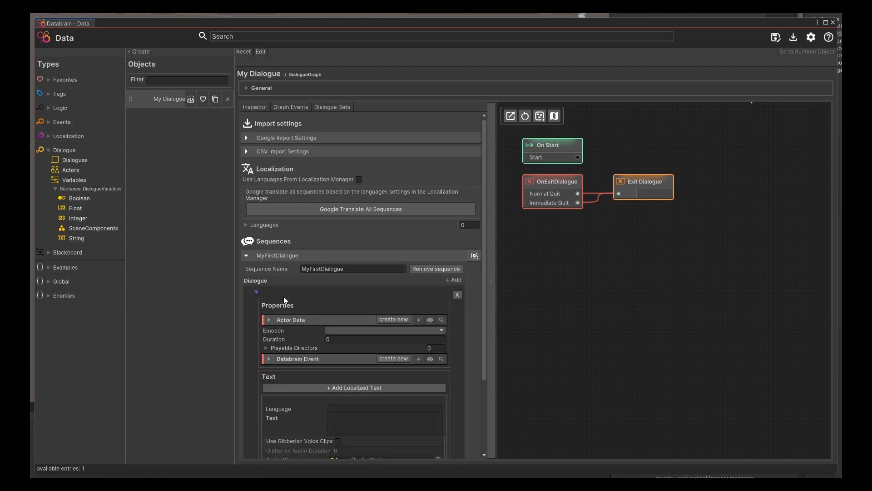
drag(483, 283, 486, 358)
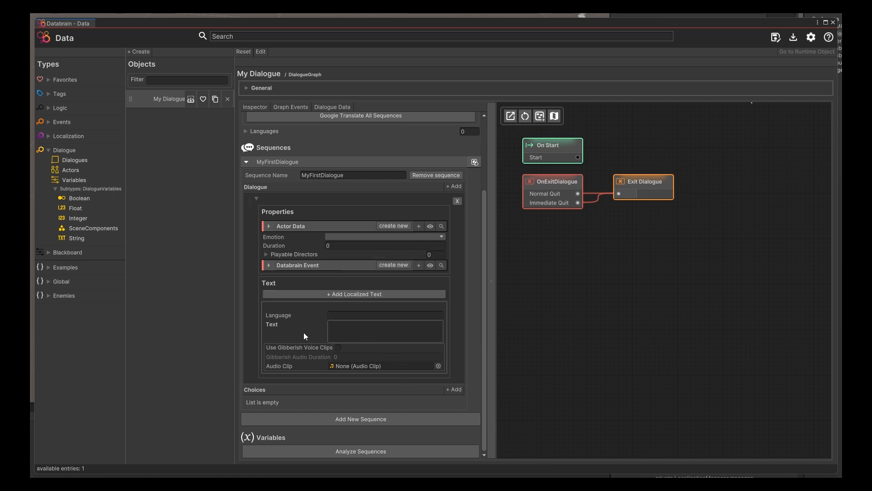
click(346, 313)
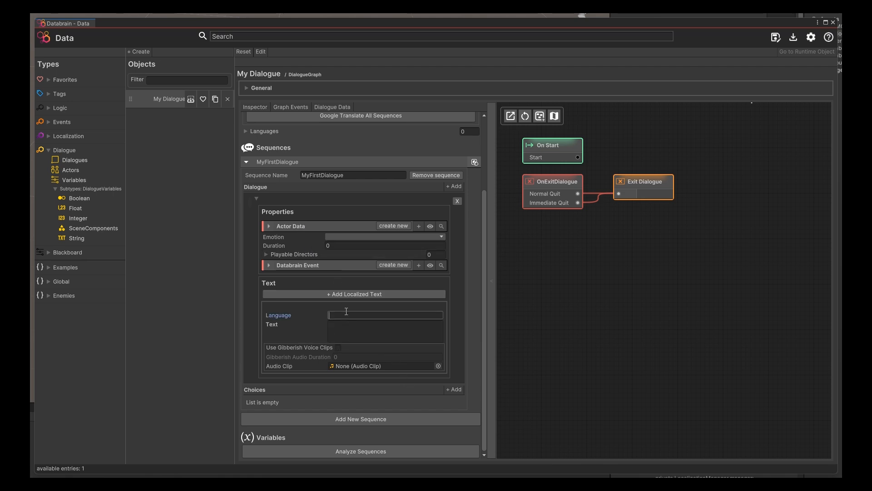
text(English)
key(Tab)
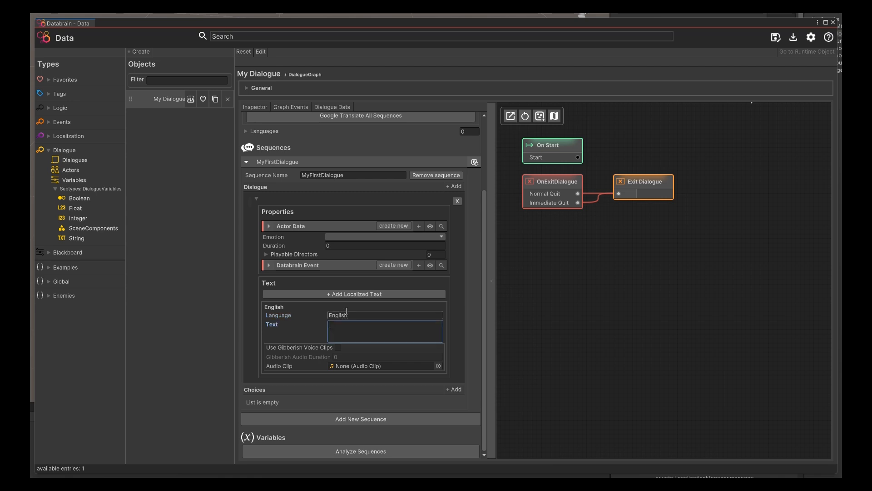
Enter "Hi! How are you?" as the English text and enable gibberish voice clips with an audio duration of 1.
text(Hi! How are you=?)
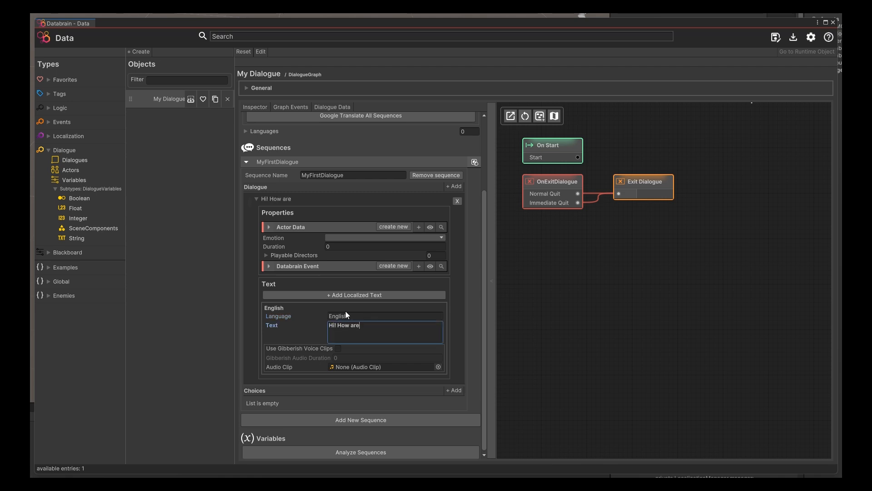
key(BackSpace)
key(BackSpace)
text(?)
click(338, 348)
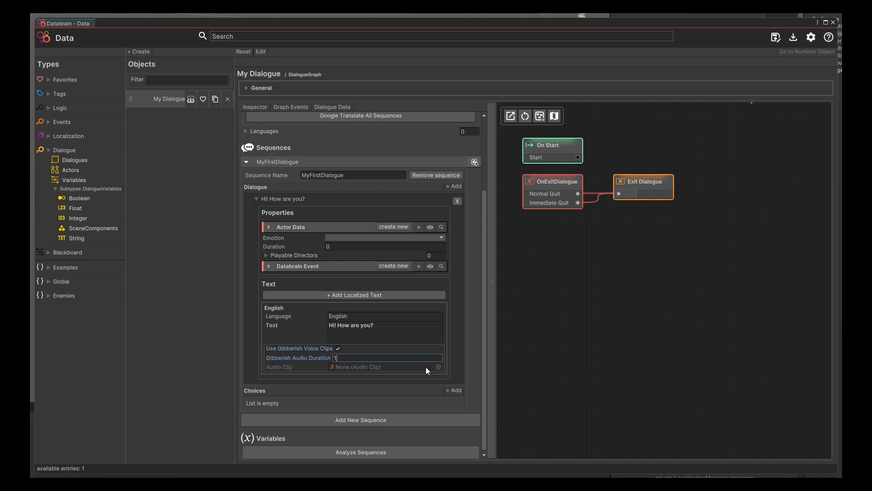
click(466, 367)
Add a German localized text with gibberish voice clips at duration 1 and fill its text using Google Translate.
click(392, 295)
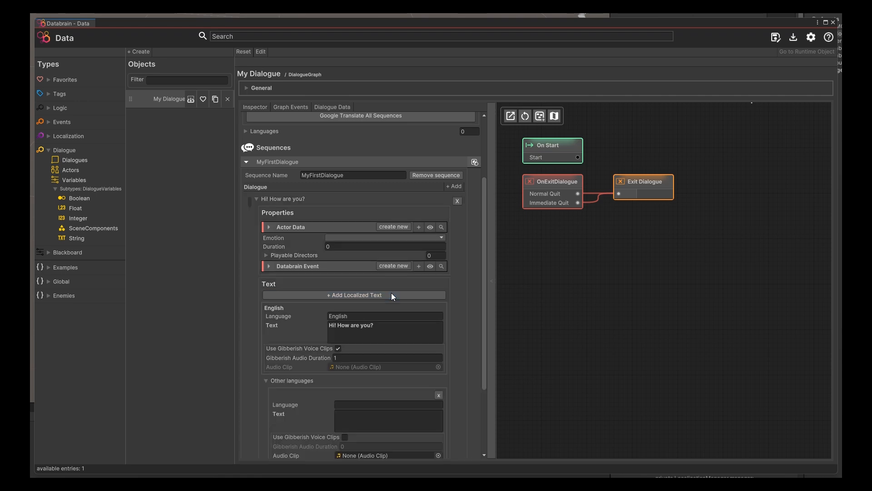
scroll(390, 294, down, 3)
click(359, 331)
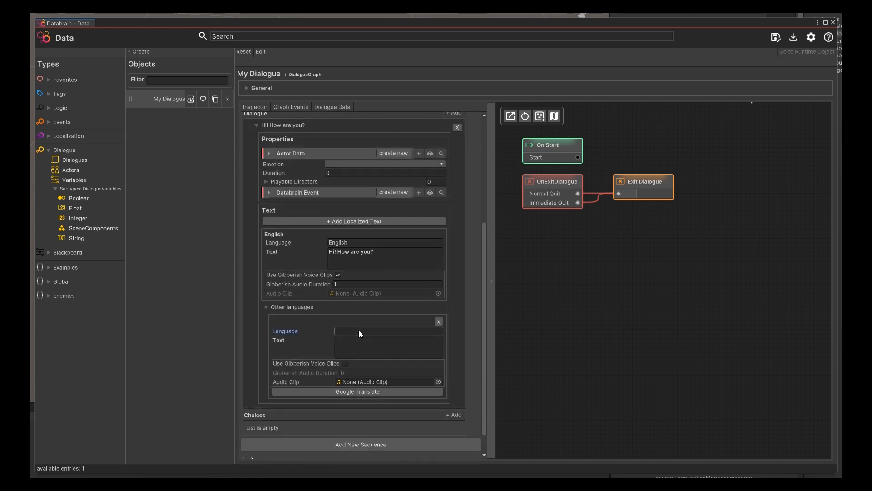
text(German)
click(344, 365)
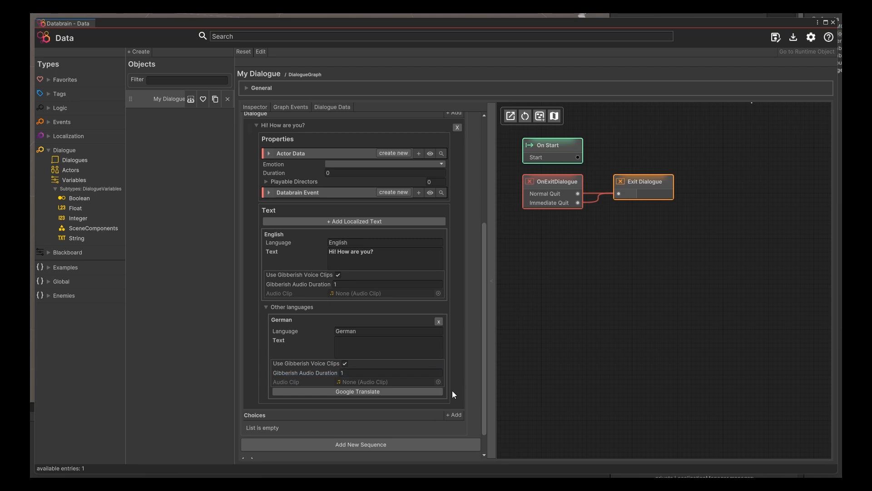
click(383, 389)
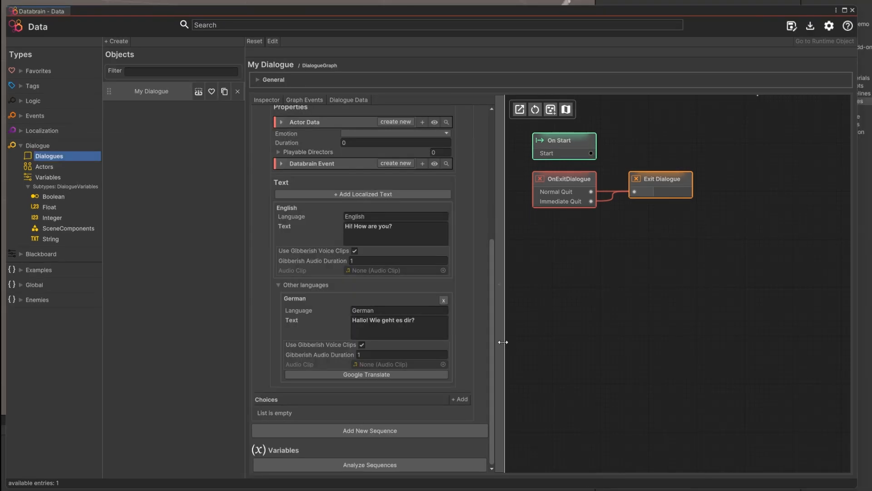
Create a new actor titled with the character's first name and assign it as the dialogue line's Actor Data.
drag(493, 342, 493, 281)
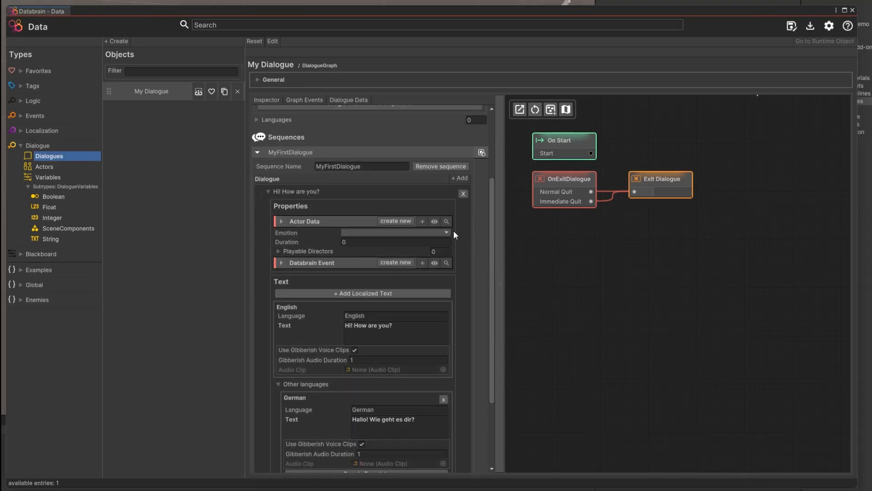
click(392, 221)
text(James)
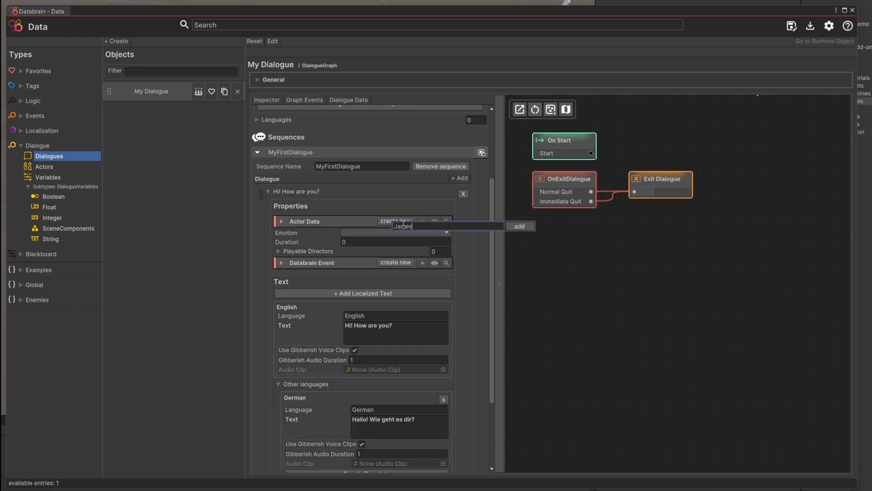
click(522, 225)
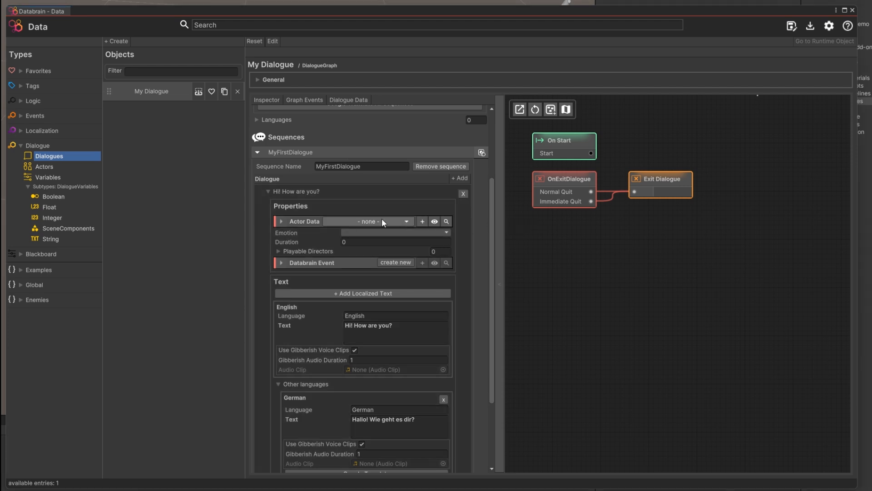
click(381, 220)
click(411, 252)
Open the assigned actor's entry, enter the character's name and surname, and set the gender to Male.
click(446, 222)
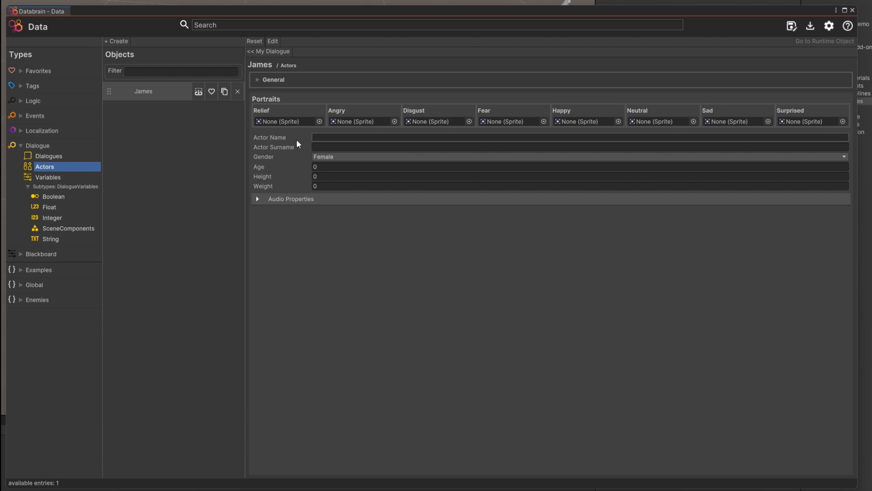
key(Tab)
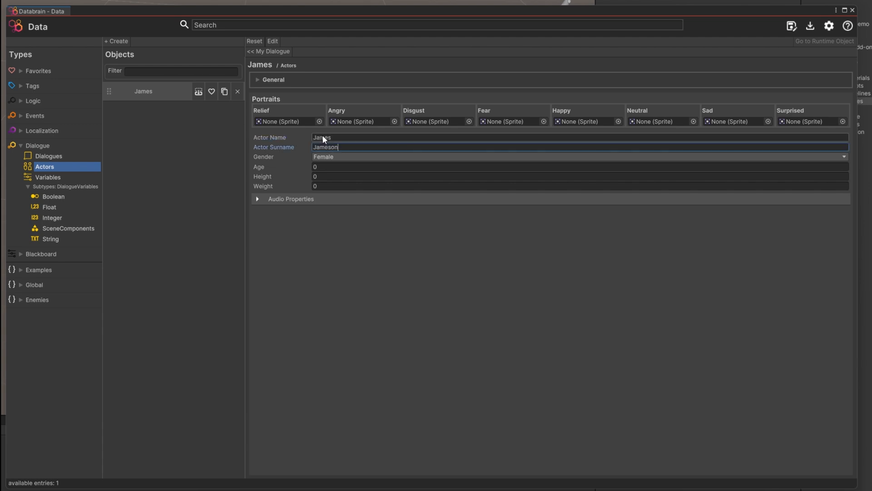
click(329, 156)
click(340, 177)
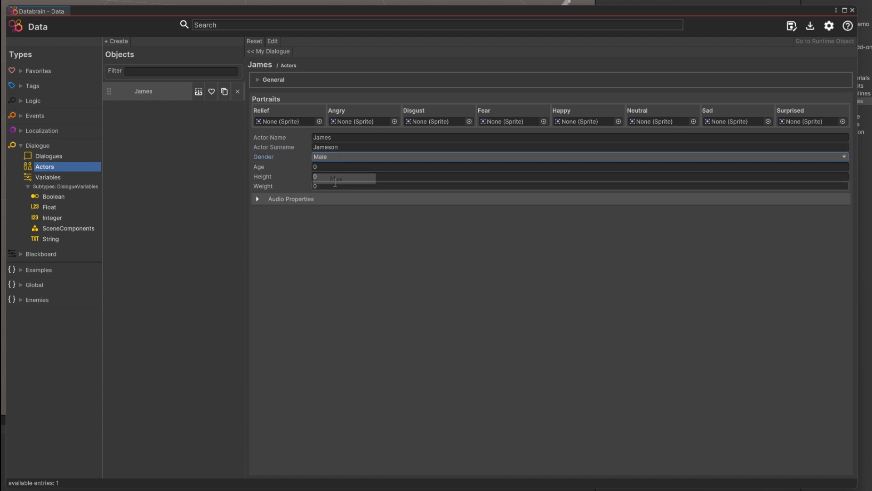
Set the actor's color to blue 5398FF with full alpha of 255.
click(257, 79)
click(351, 109)
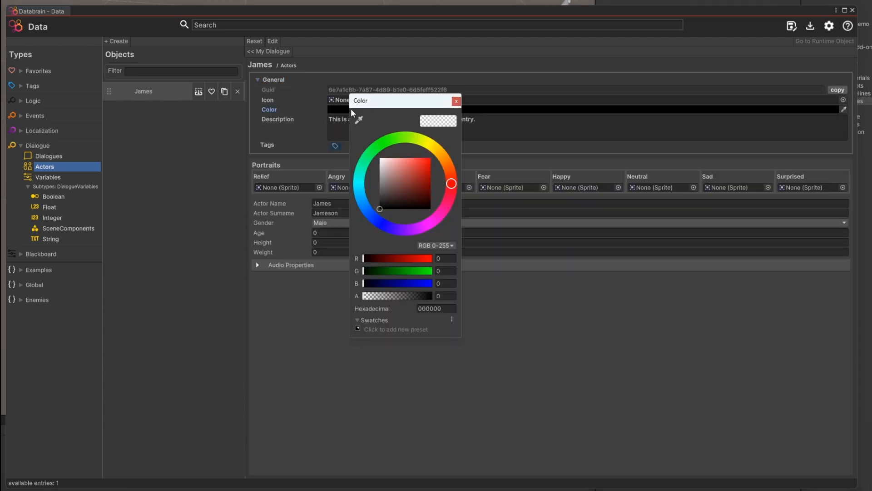
drag(360, 197, 370, 209)
mouse_move(404, 161)
mouse_down()
mouse_move(421, 150)
mouse_move(412, 158)
mouse_up()
drag(411, 294, 481, 296)
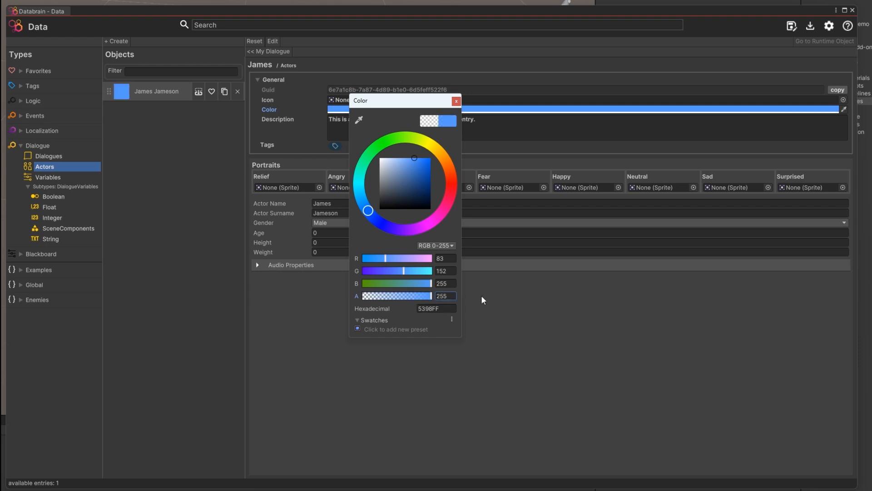
click(455, 100)
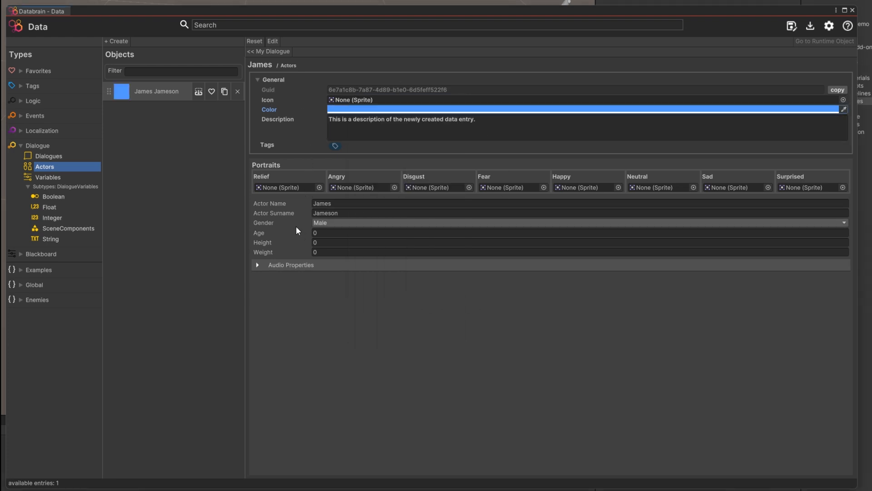
Add the gibberish_01 to gibberish_10 clips from the Dialogue _DEMO Voices folder to the actor's Gibberish Voice Clips.
click(293, 265)
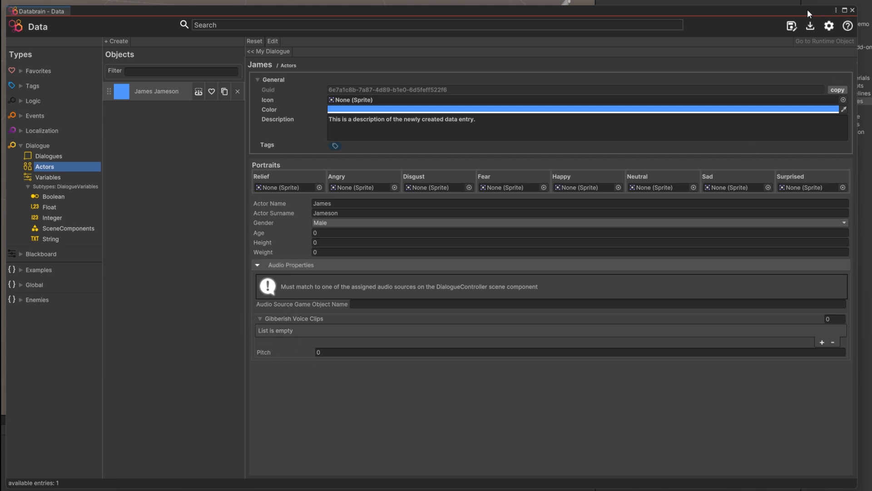
drag(808, 9, 729, 10)
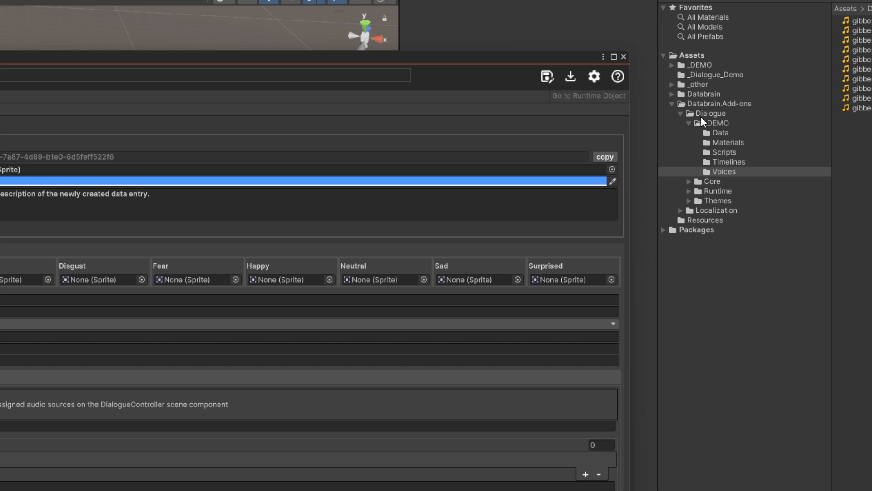
click(716, 104)
click(715, 113)
click(724, 123)
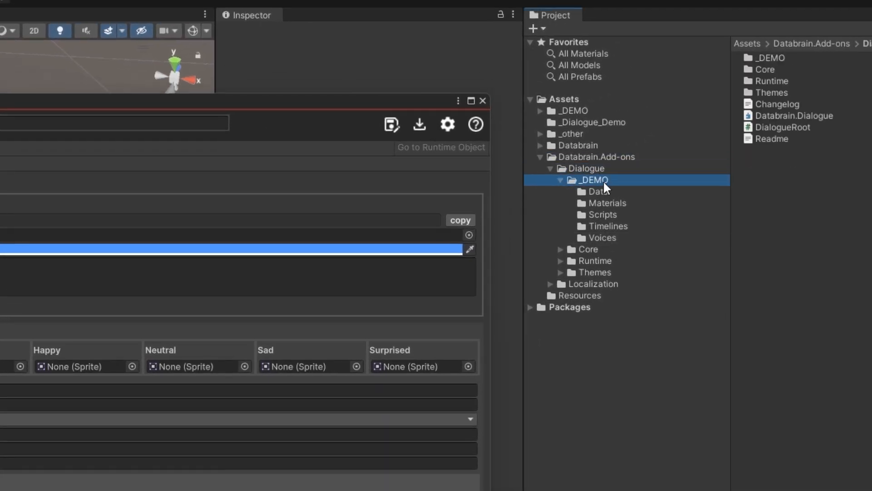
click(598, 237)
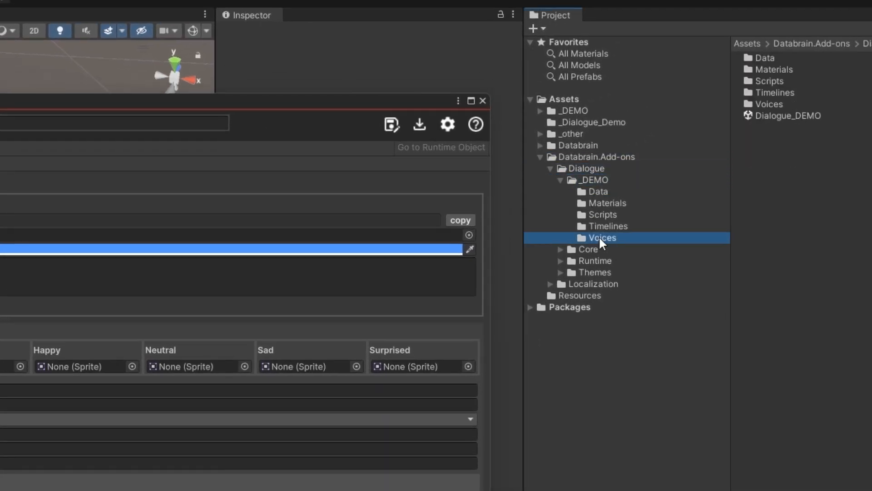
click(781, 56)
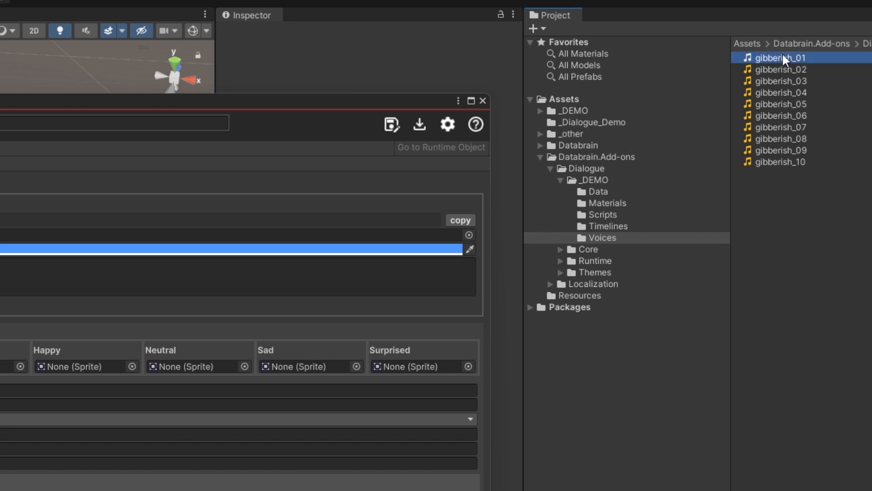
shift+click(788, 162)
drag(788, 47, 97, 258)
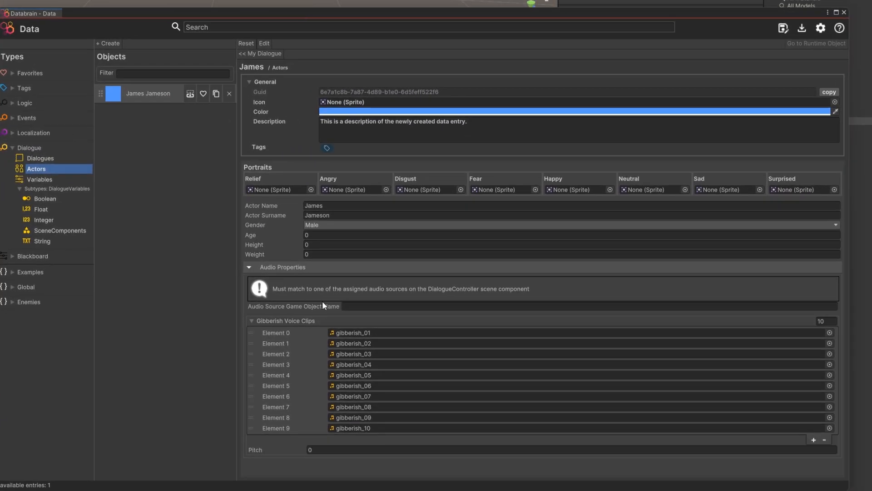
Set the actor's audio pitch to 1 and its Audio Source Game Object Name to DialogueController.
click(339, 449)
text(1)
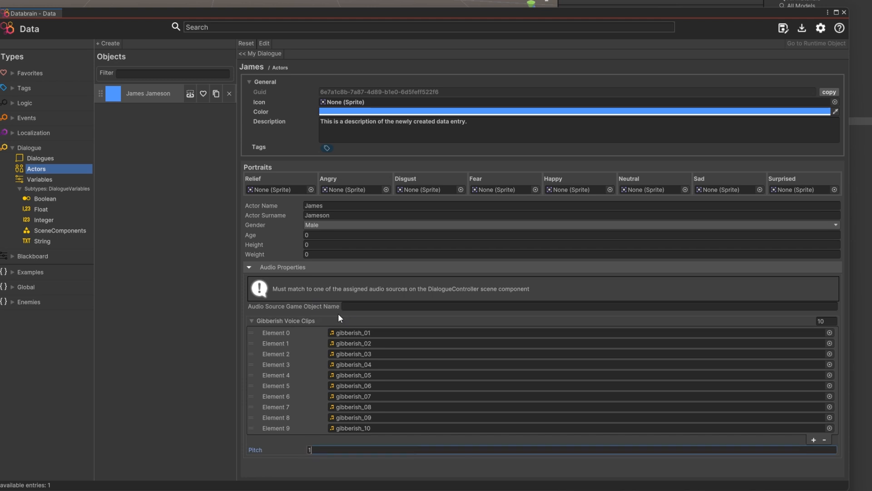
click(350, 307)
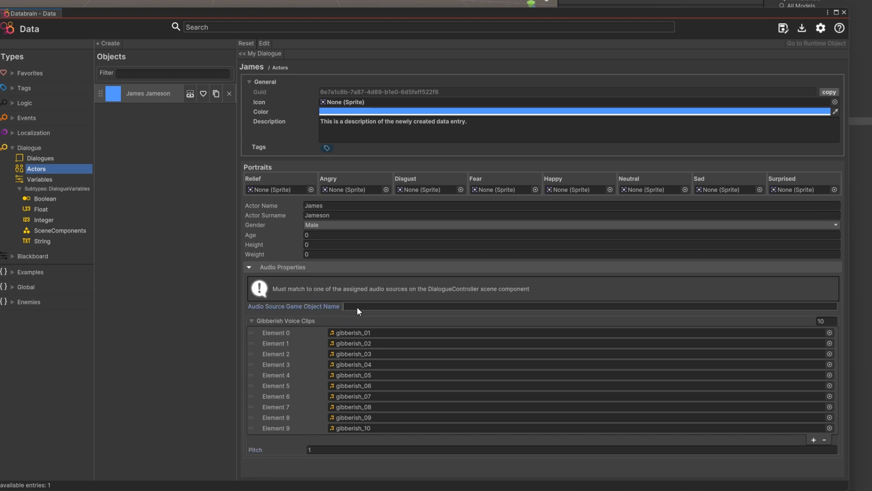
text(DialogueController)
Return to My Dialogue and set the emotion of the "Hi! How are you?" line in MyFirstDialogue to Happy.
click(270, 54)
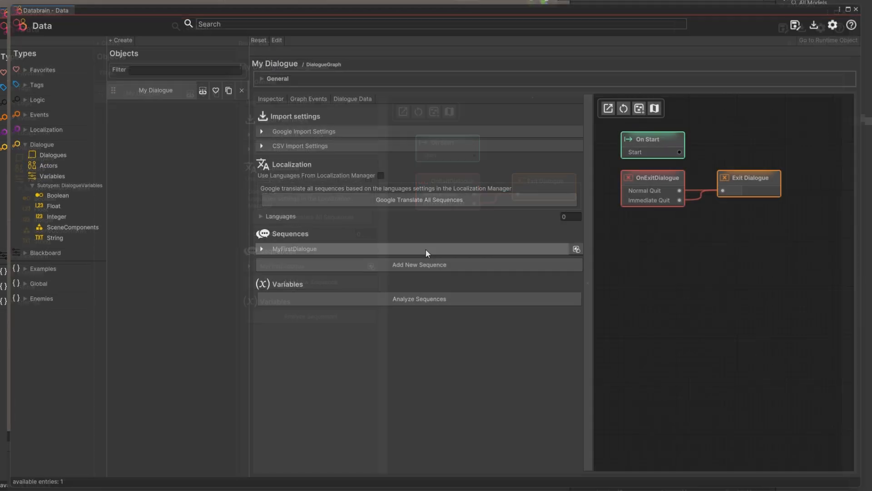
click(426, 248)
click(338, 290)
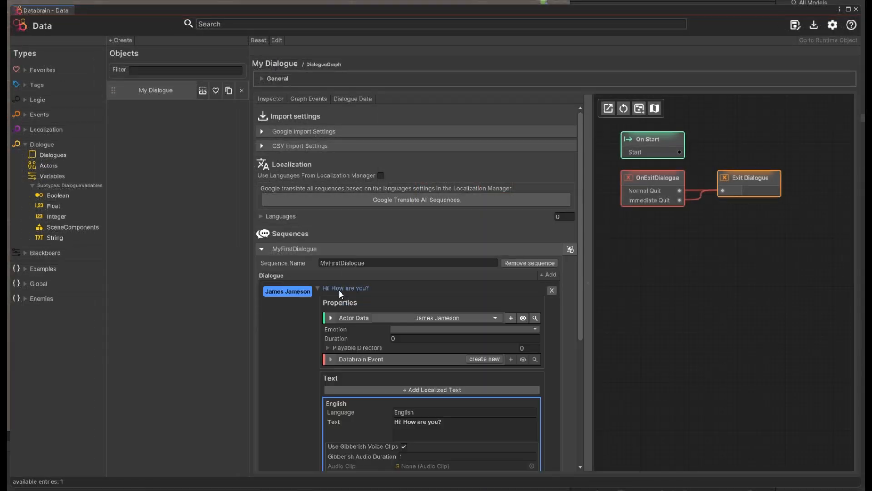
scroll(582, 311, down, 3)
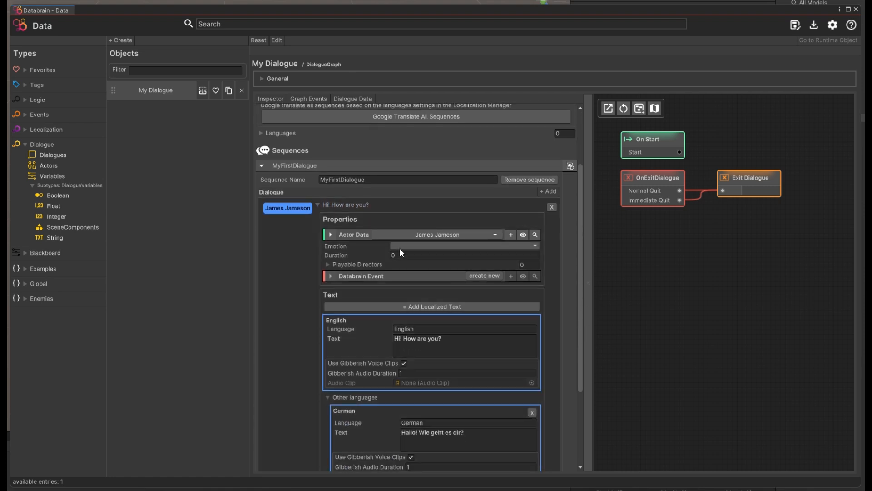
click(423, 246)
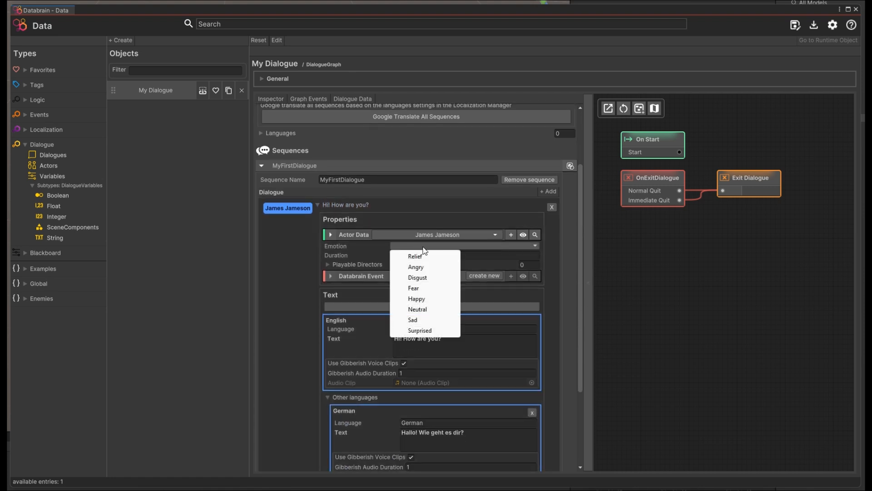
click(427, 299)
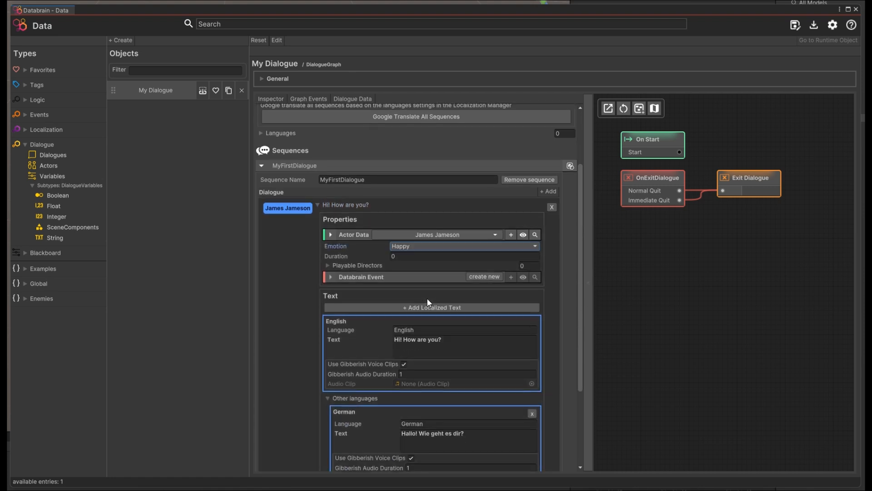
click(336, 206)
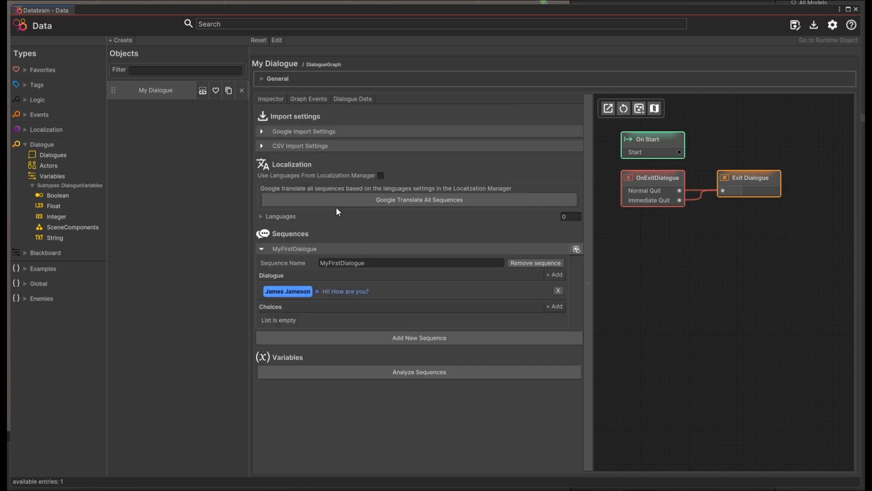
Add a choice to MyFirstDialogue with language English and the text "I'm fine thank you!".
click(555, 306)
click(296, 324)
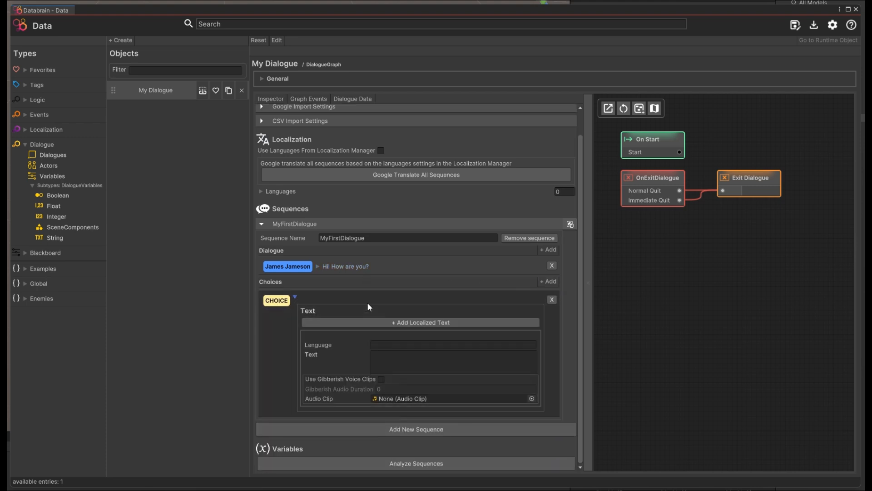
click(393, 343)
text(EWnglish)
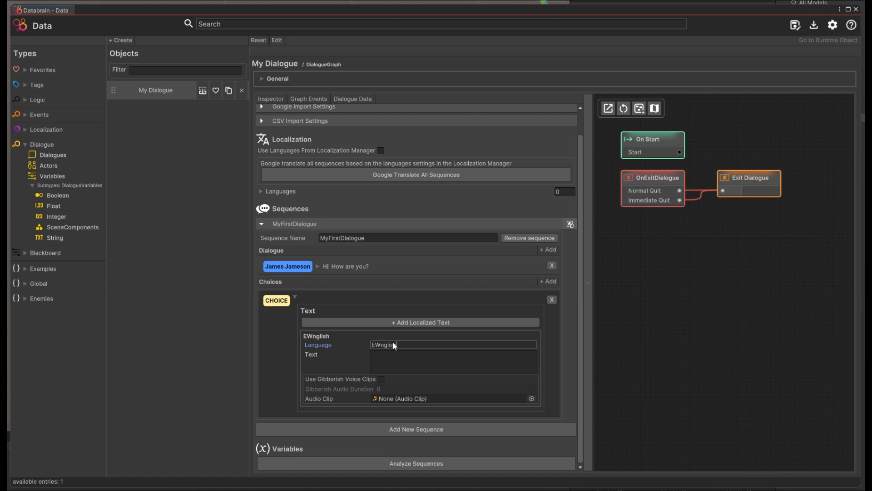
double_click(381, 343)
key(BackSpace)
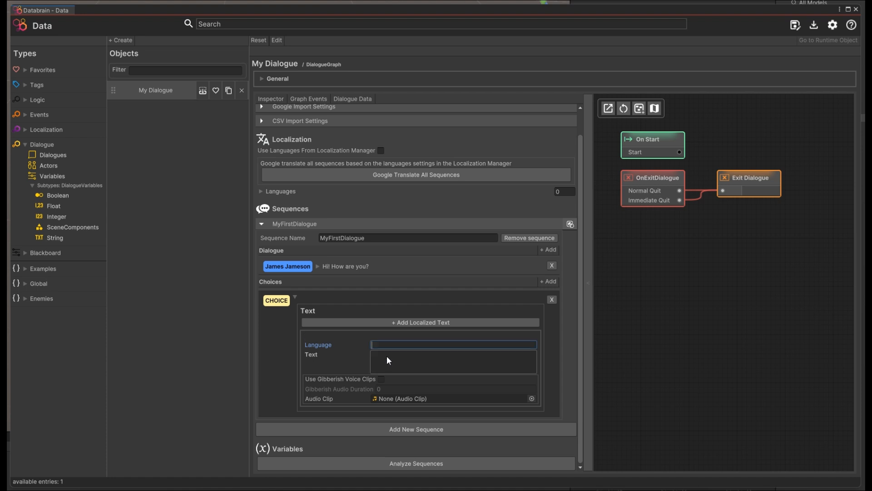
text(English)
click(388, 356)
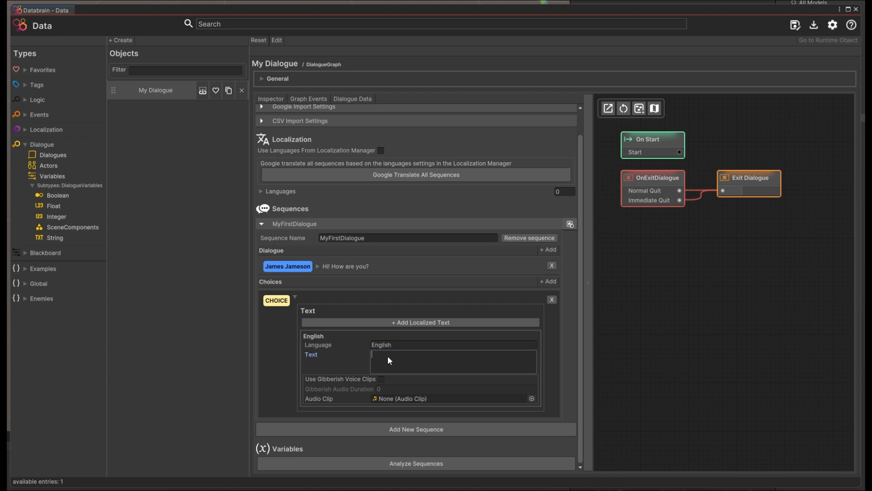
text(I'm fine)
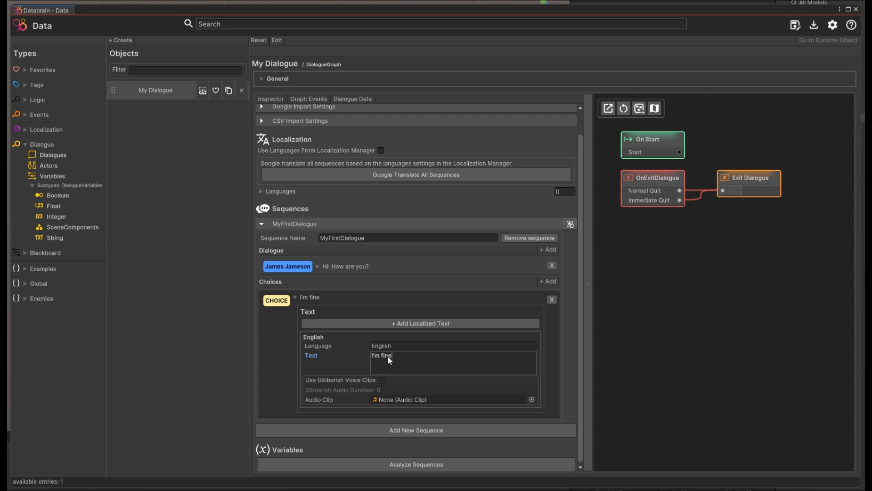
text( thank you!)
Add a German localized text to the "I'm fine thank you!" choice and fill it using Google Translate.
click(398, 321)
scroll(397, 323, down, 3)
click(399, 334)
text(German)
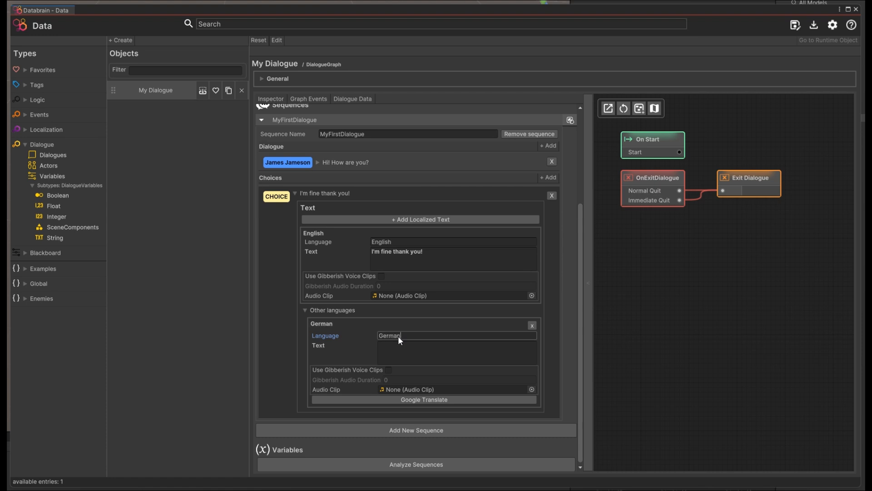
click(396, 399)
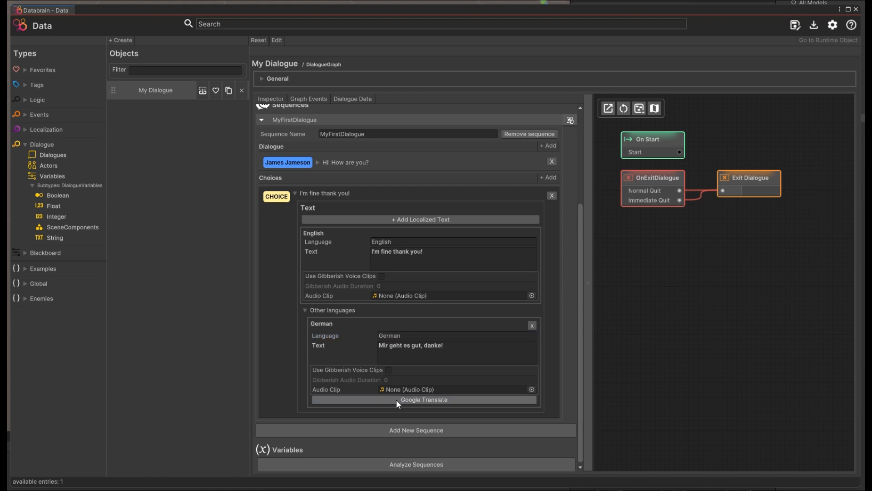
click(306, 192)
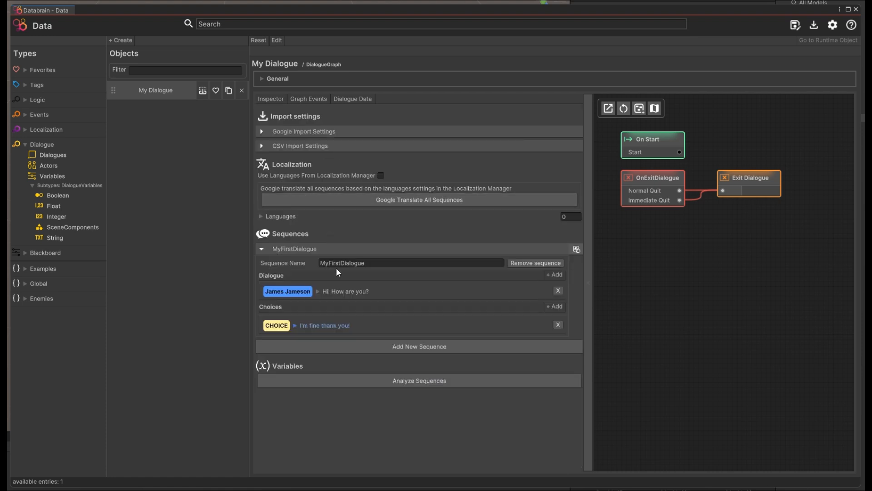
Add a second choice with language English and the text "I'm not going to lie, I don't feel very good.".
click(560, 306)
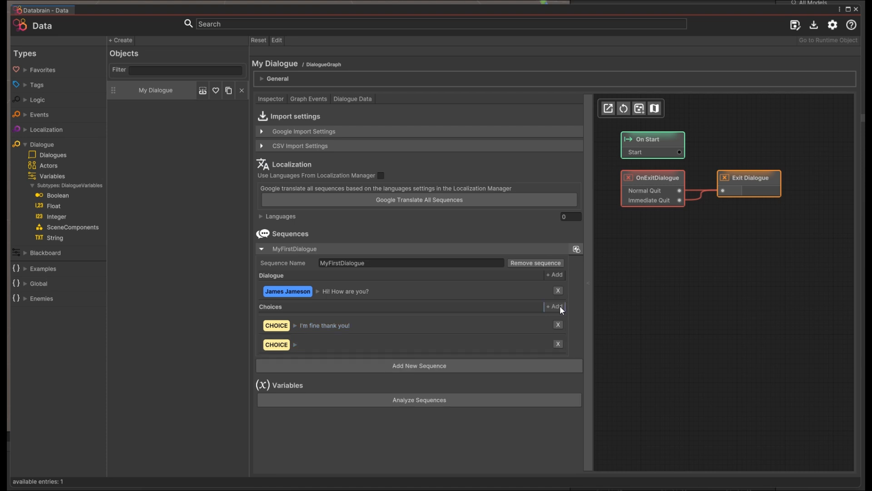
click(316, 344)
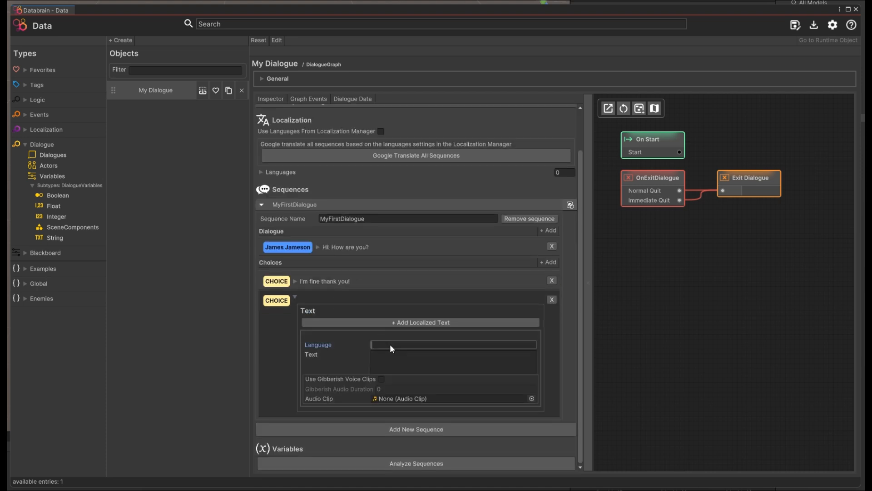
text(English)
click(388, 354)
text(I'm not going to lie, I don't feel very good.)
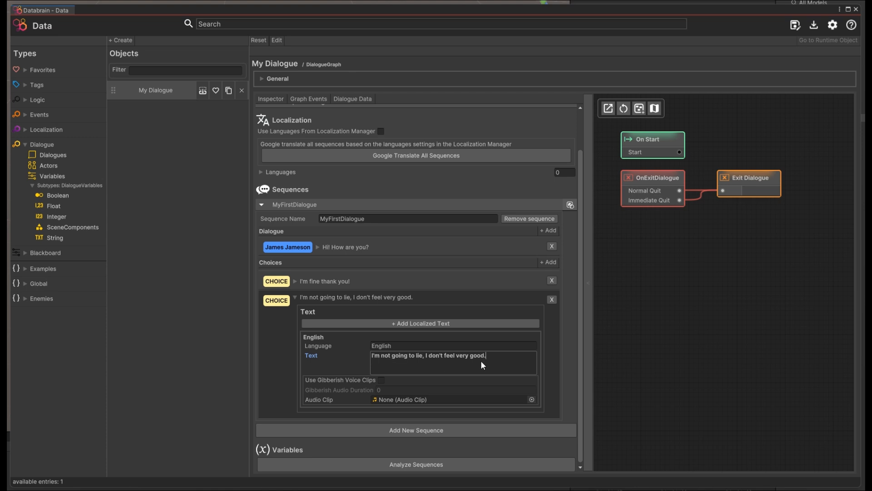
Add a German localized text to the second choice and fill it using Google Translate.
click(397, 323)
scroll(403, 364, down, 3)
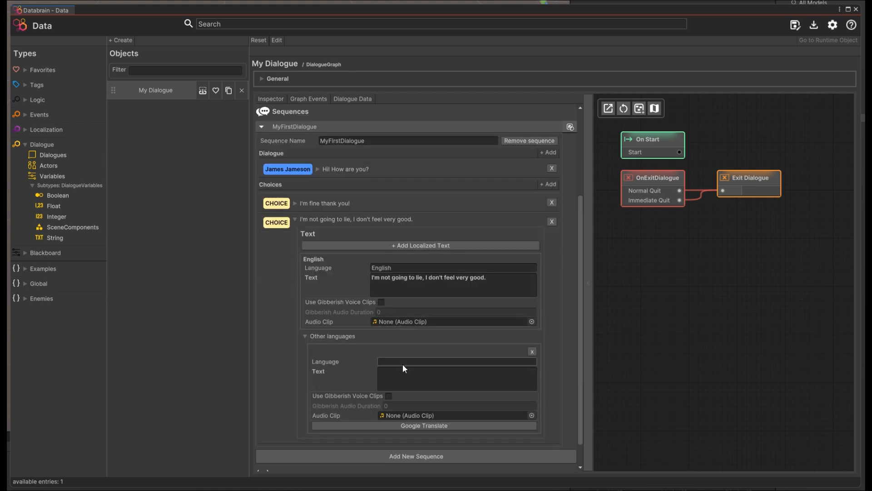
click(401, 361)
text(German)
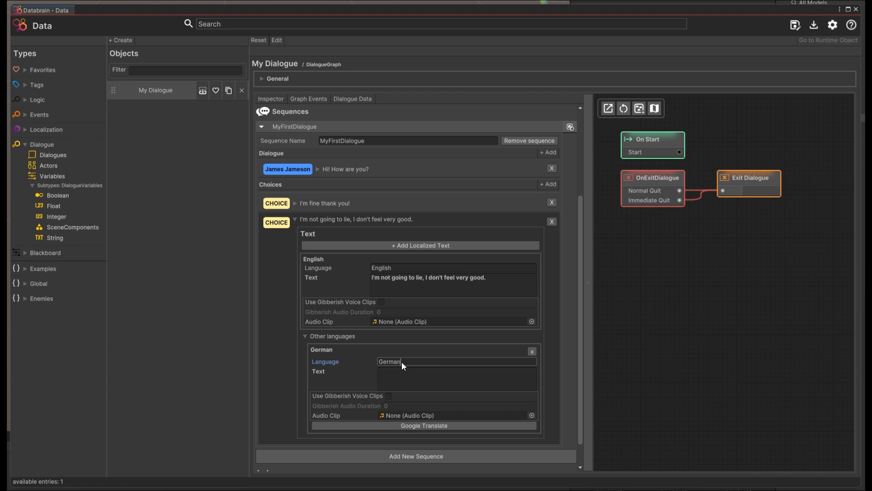
click(427, 426)
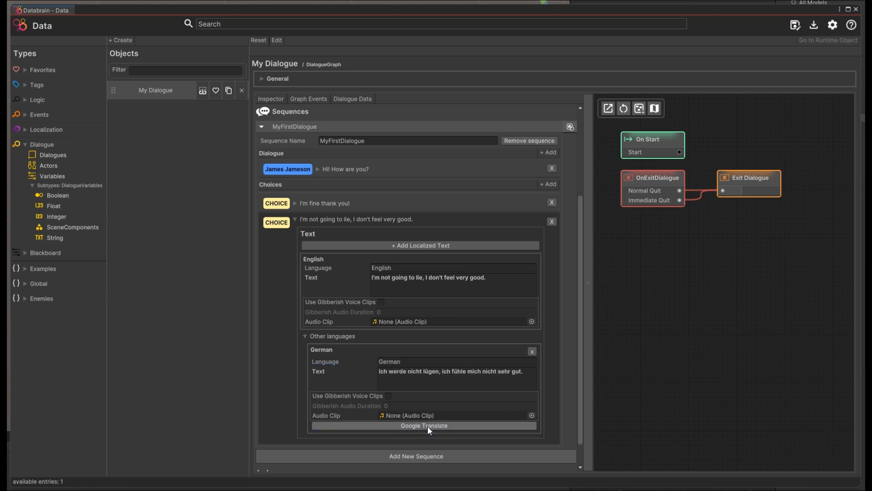
scroll(500, 382, down, 1)
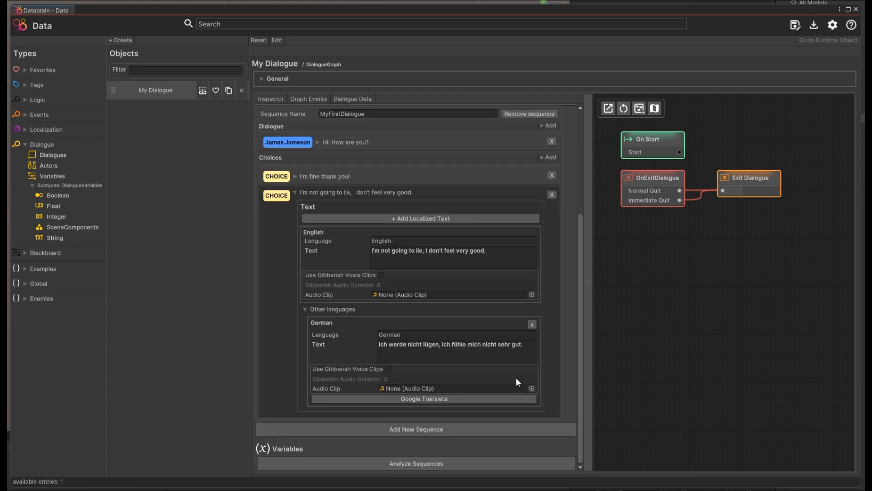
click(337, 193)
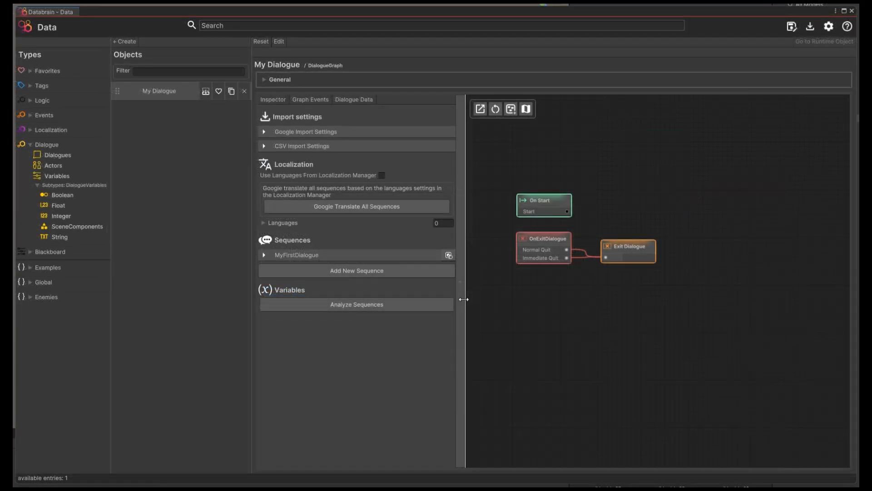
Widen the dialogue graph area and move the On Start node below the OnExitDialogue node.
drag(464, 298, 352, 300)
scroll(470, 298, up, 1)
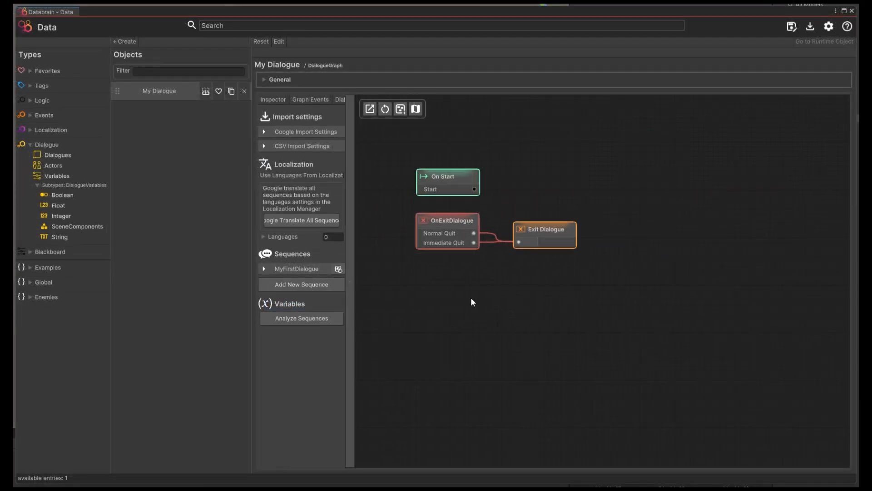
click(443, 176)
drag(444, 178, 442, 292)
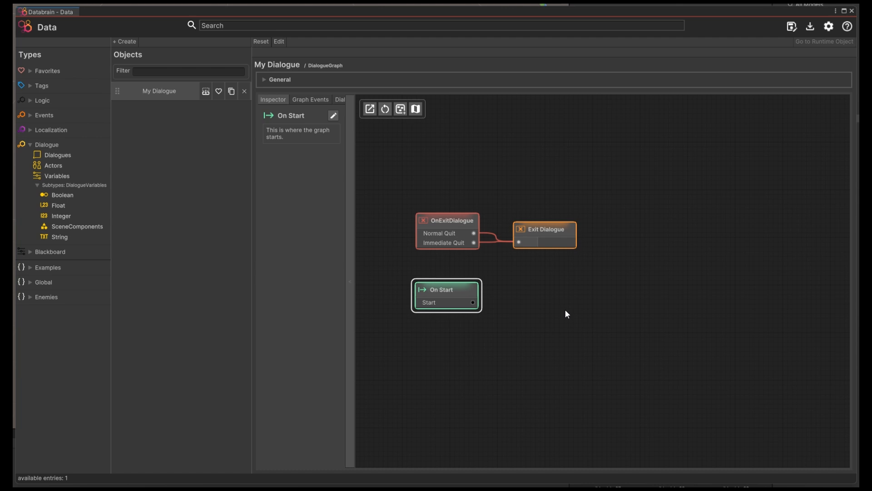
Inspect the descriptions of the OnExitDialogue and Exit Dialogue nodes.
click(450, 221)
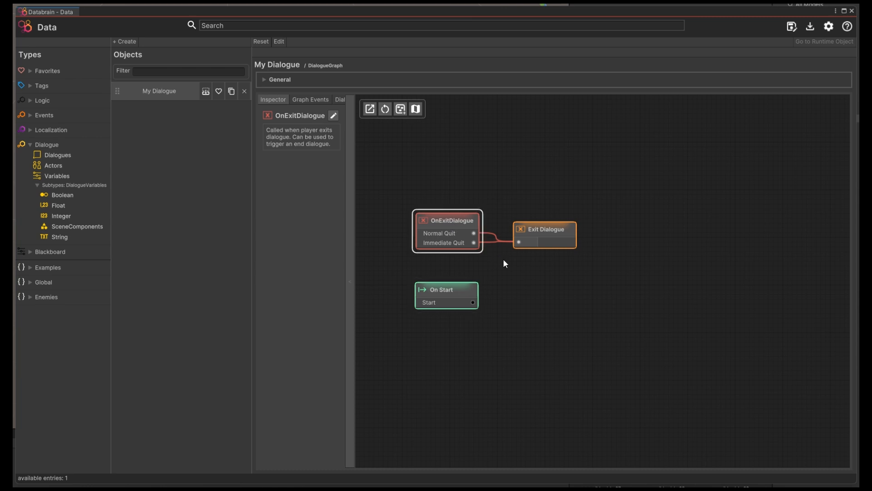
click(549, 235)
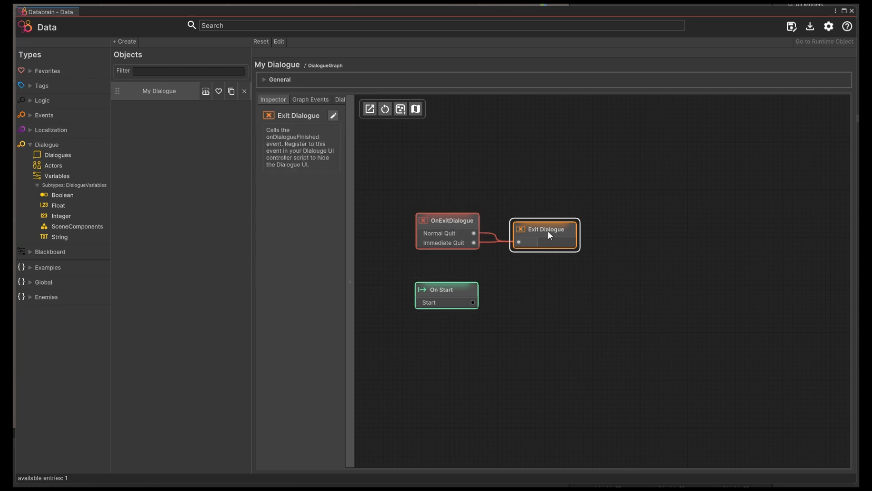
click(555, 274)
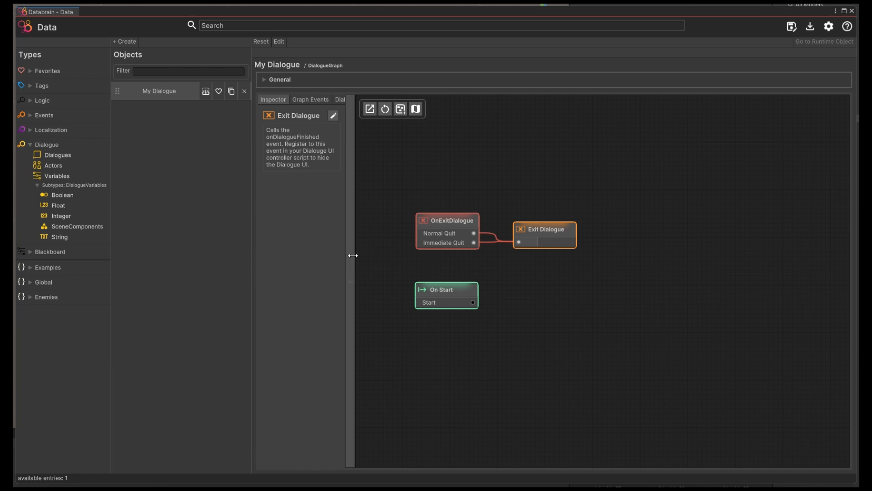
Create a Dialogue node from the MyFirstDialogue sequence and place it to the right of the On Start node.
drag(353, 255, 424, 254)
click(351, 100)
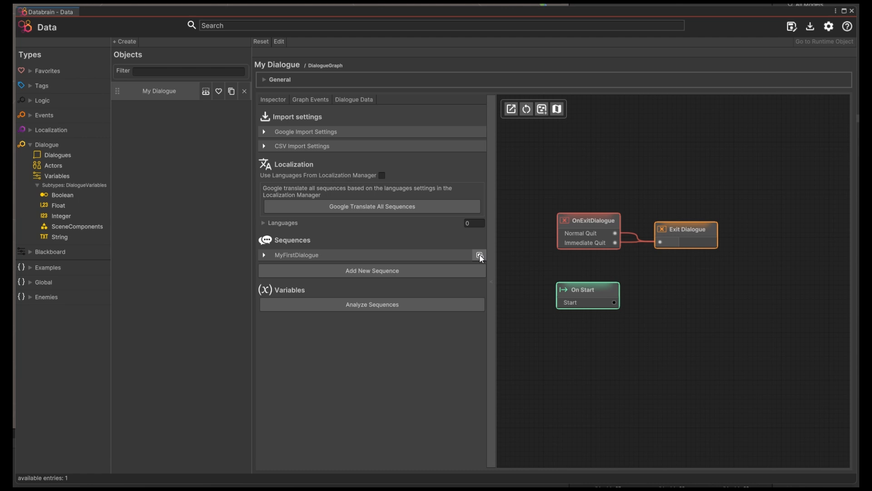
drag(664, 286, 691, 294)
middle_drag(673, 156, 634, 147)
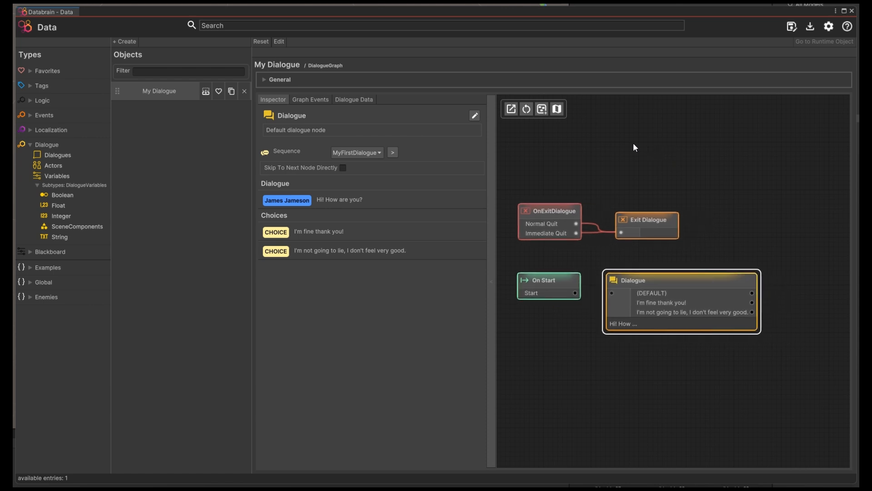
Widen the graph area and look at the available sequences for the Dialogue node.
drag(490, 244, 429, 241)
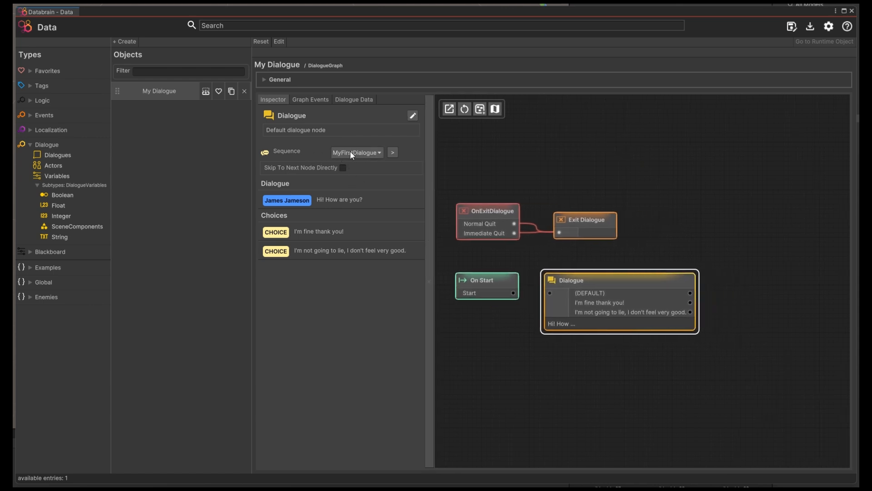
click(357, 153)
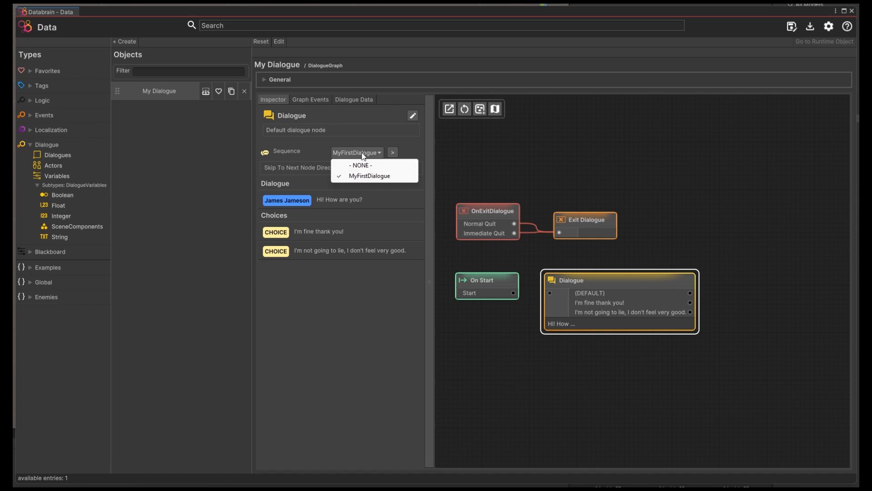
click(361, 152)
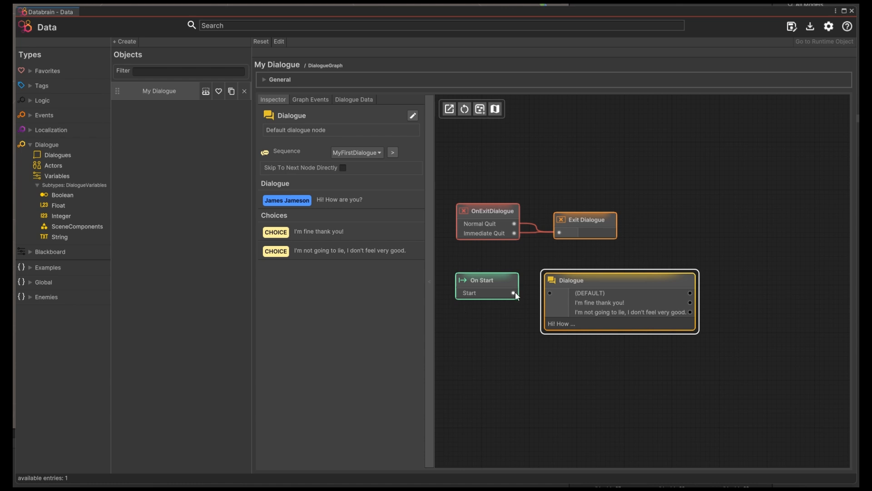
Connect On Start to the Dialogue node and both player choices to the Exit Dialogue node, repositioning the exit nodes.
drag(513, 293, 621, 296)
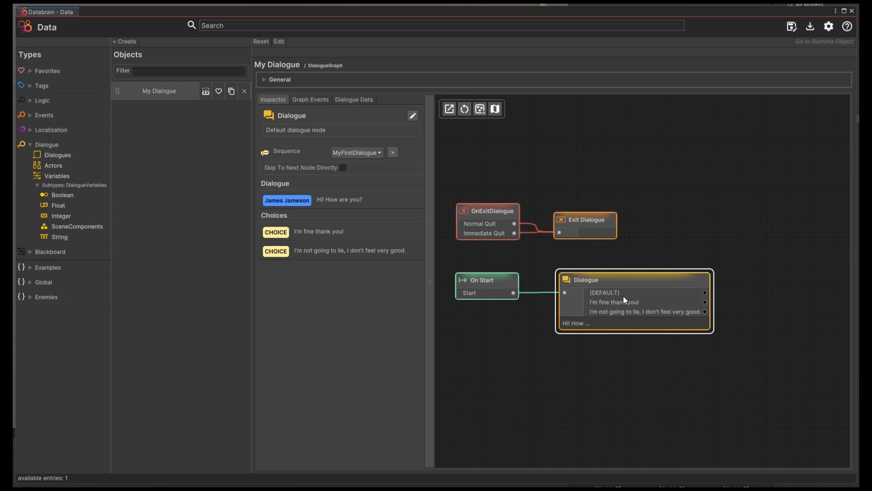
drag(600, 219, 777, 221)
drag(705, 301, 757, 224)
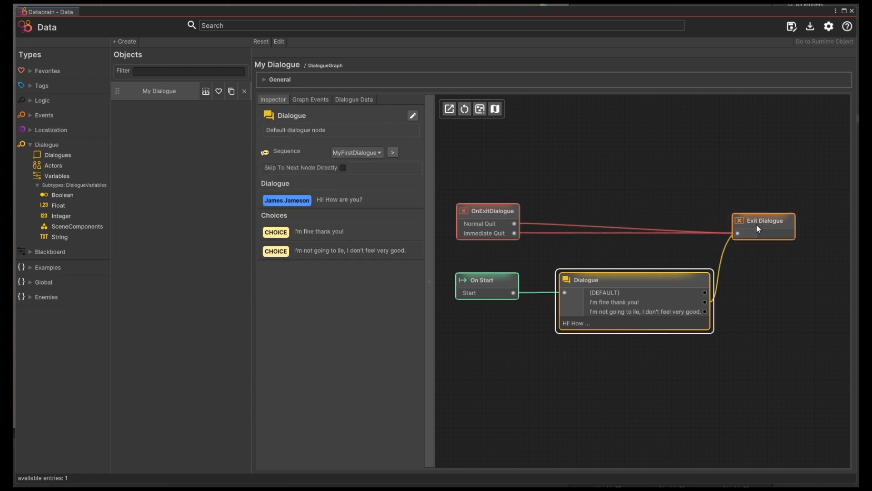
drag(706, 312, 767, 219)
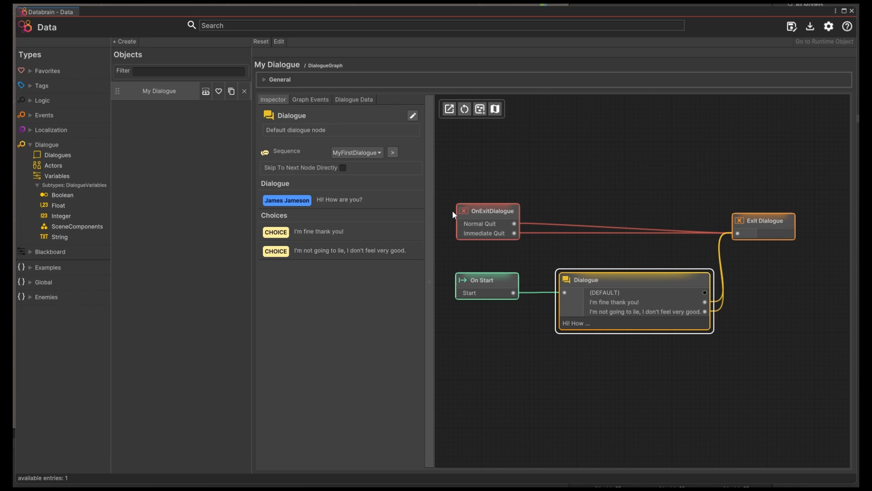
drag(479, 212, 647, 212)
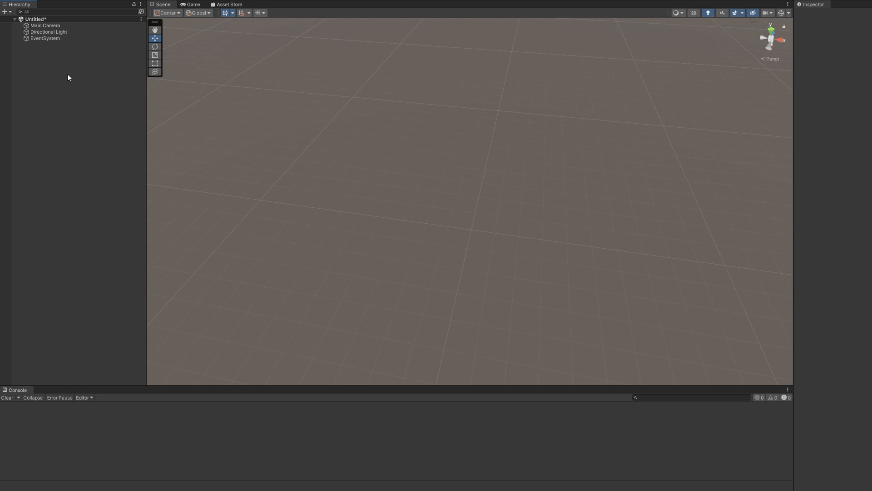
Create an empty game object named DialogueController in the scene.
right_click(67, 75)
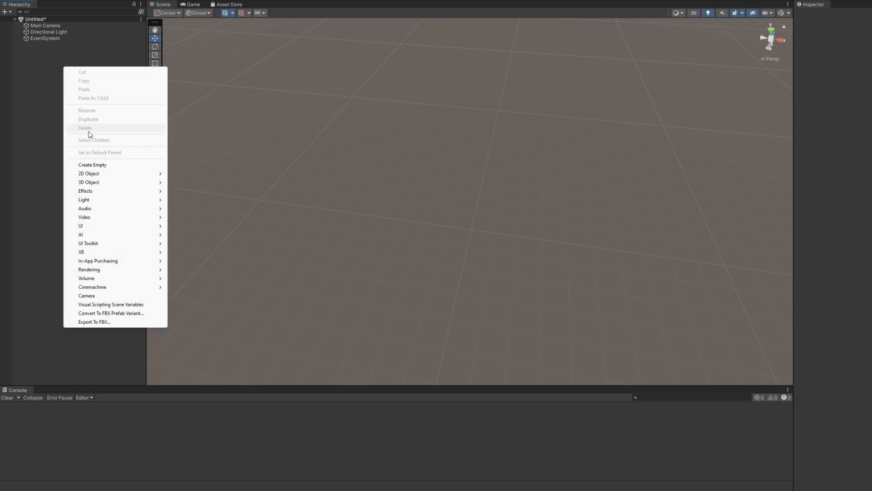
click(88, 164)
text(DialogueCon)
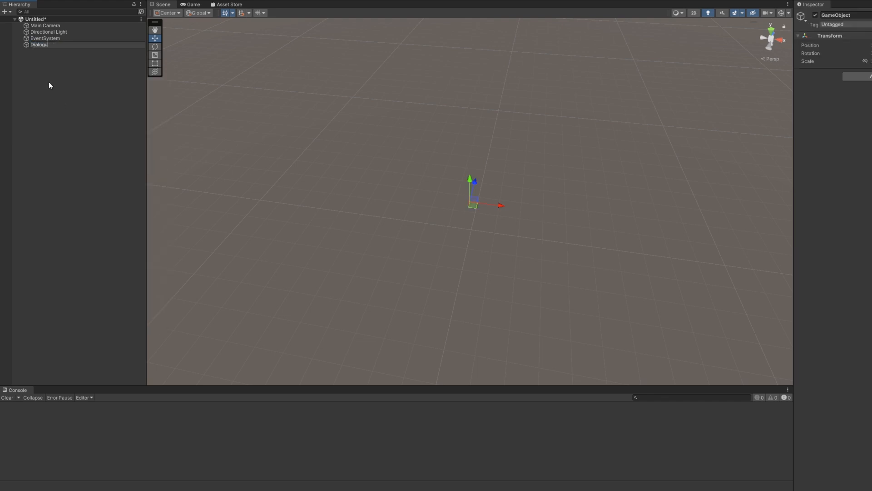
text(troller)
key(Return)
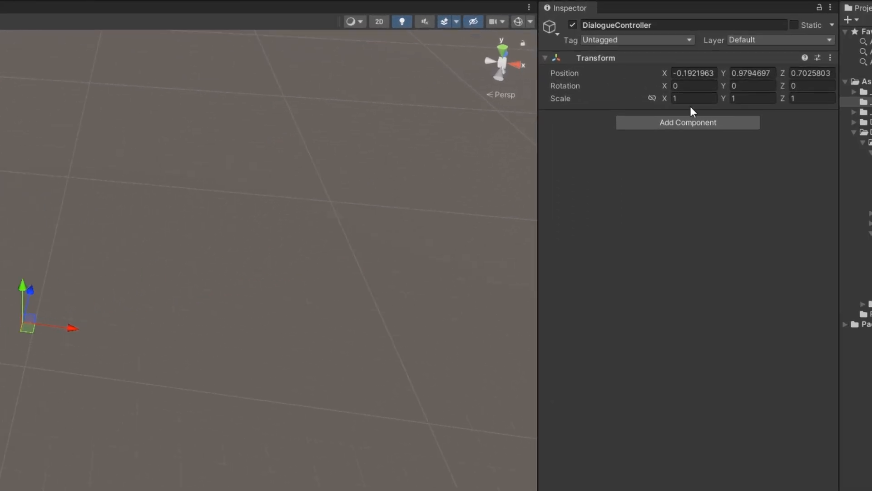
Reset the object's transform and add the DialogueController component to it.
right_click(678, 59)
click(681, 63)
click(667, 123)
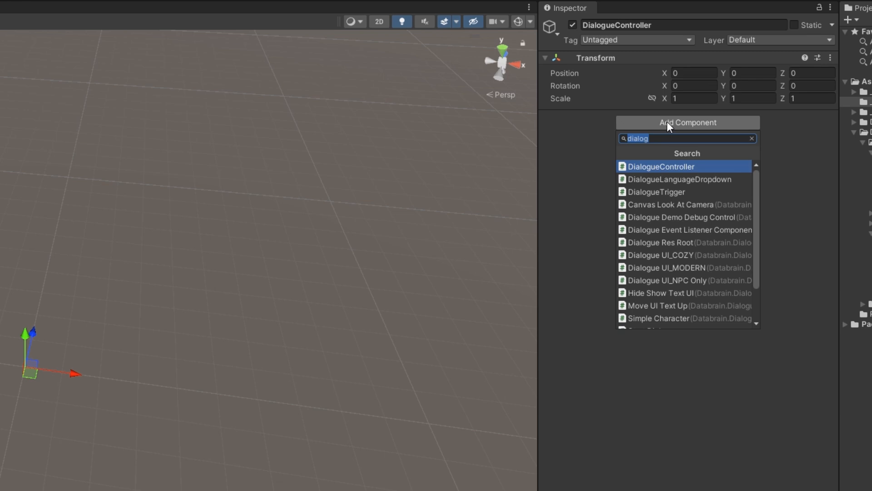
key(Return)
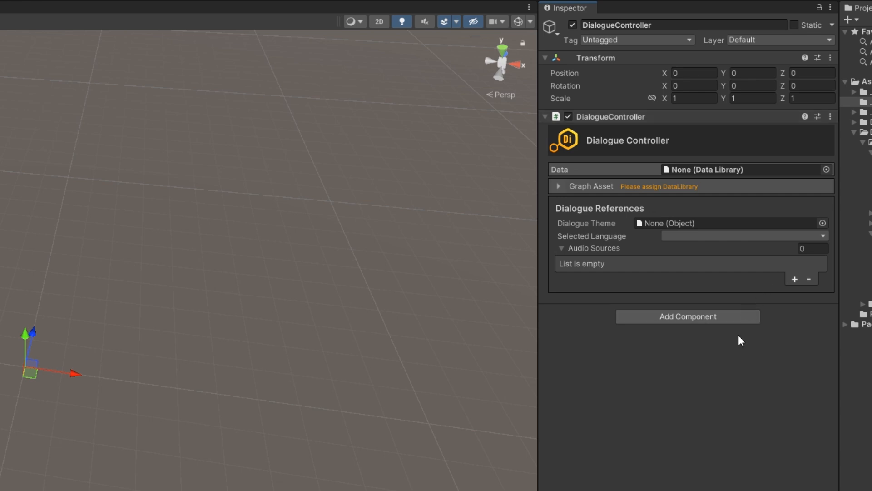
Add an Audio Source component to the DialogueController object and glance over its settings.
click(669, 315)
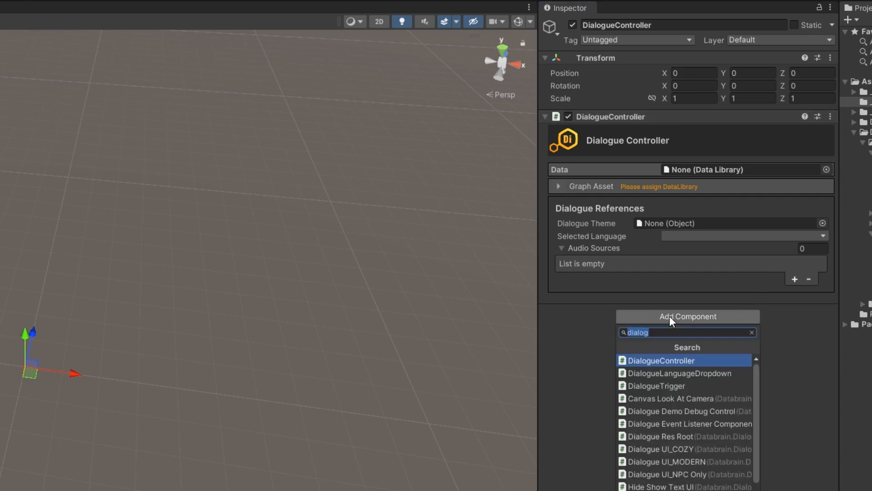
text(audiosou)
key(Return)
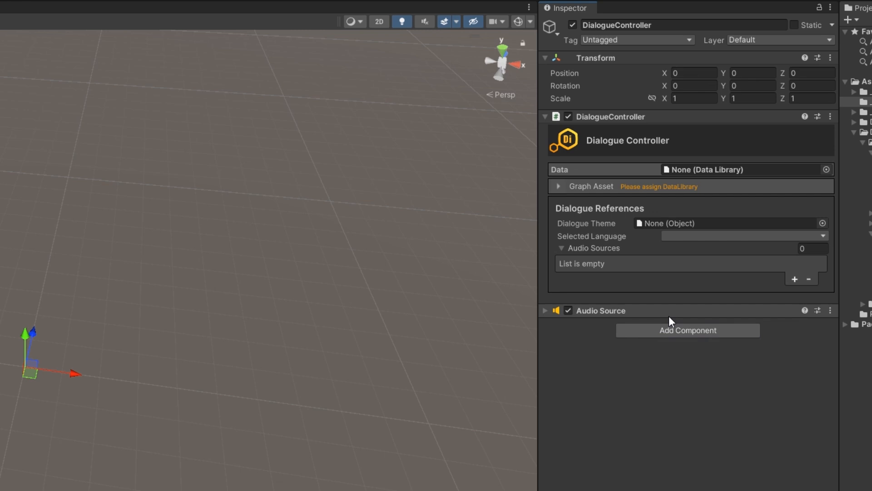
click(591, 311)
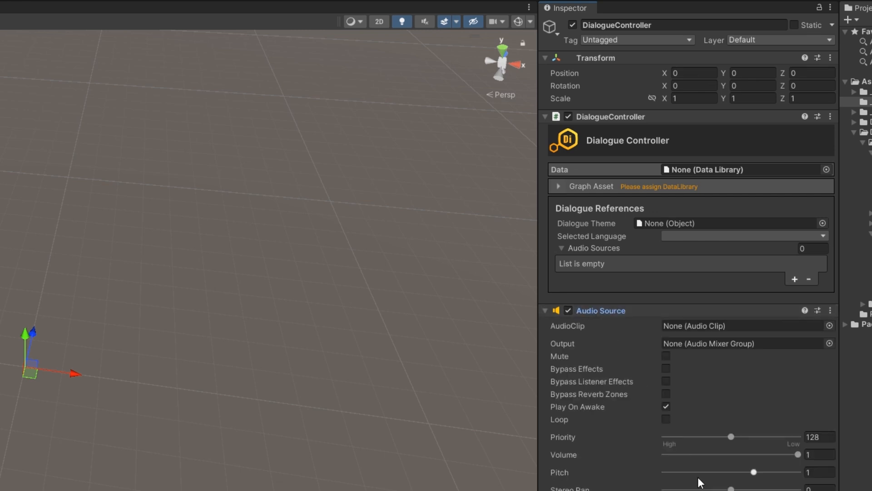
click(602, 310)
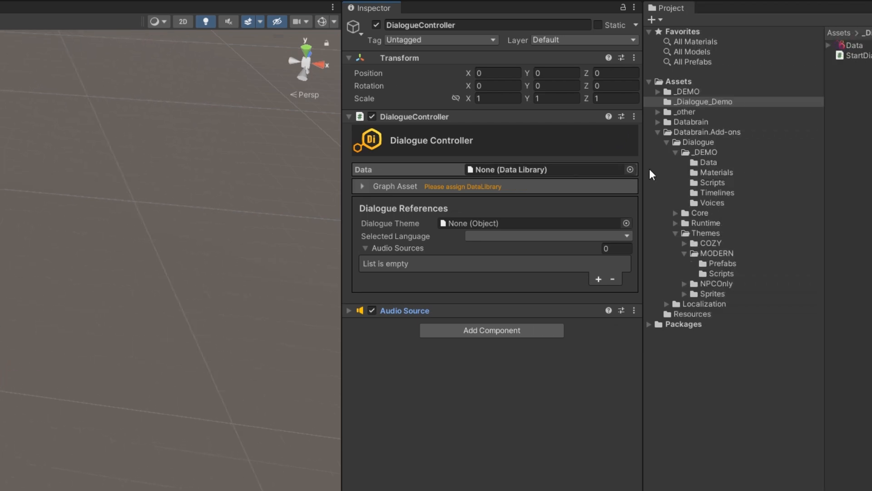
Assign the Data library, the My Dialogue graph asset and the object's Audio Source to the Dialogue Controller component.
click(701, 45)
drag(701, 45, 382, 170)
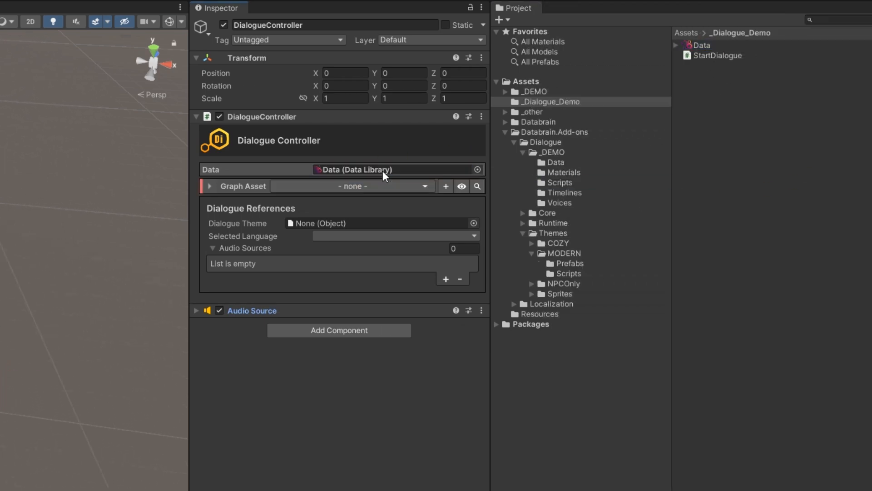
click(306, 186)
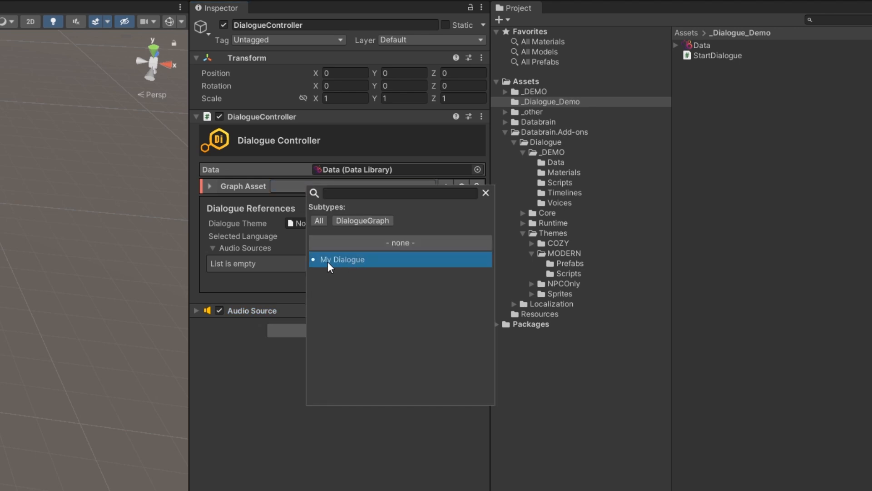
click(381, 264)
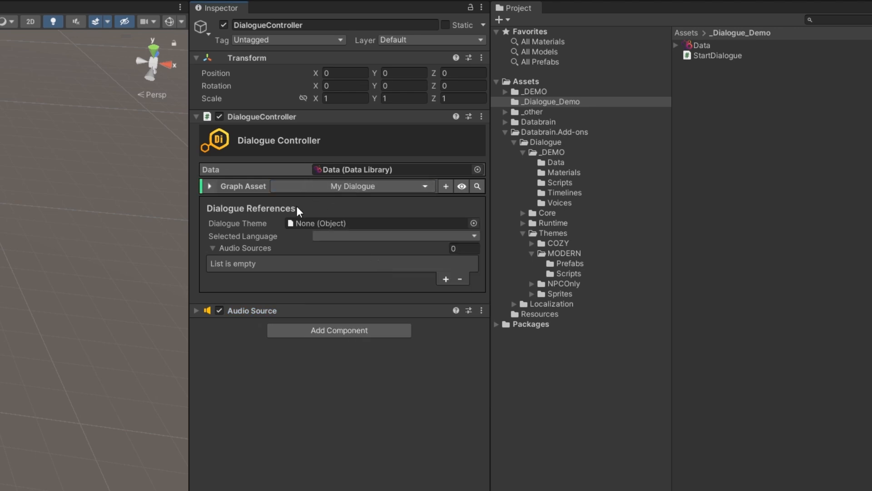
drag(265, 312, 251, 247)
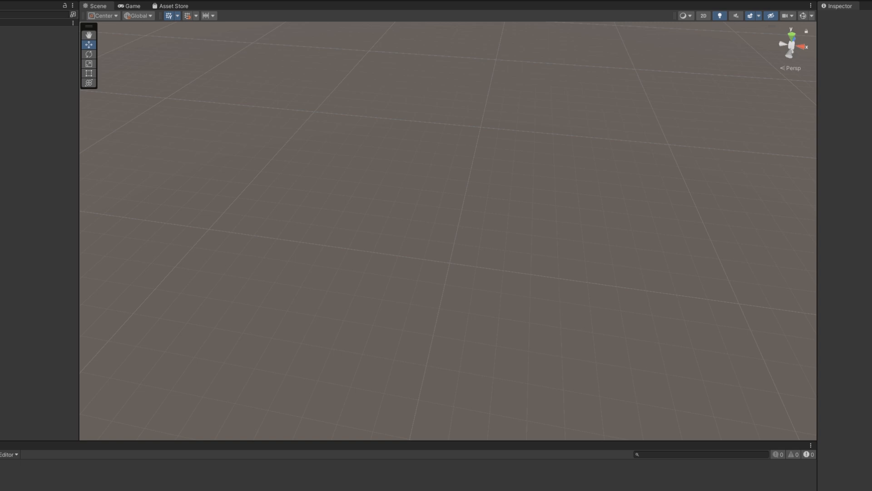
Add a UI Canvas to the scene.
right_click(60, 75)
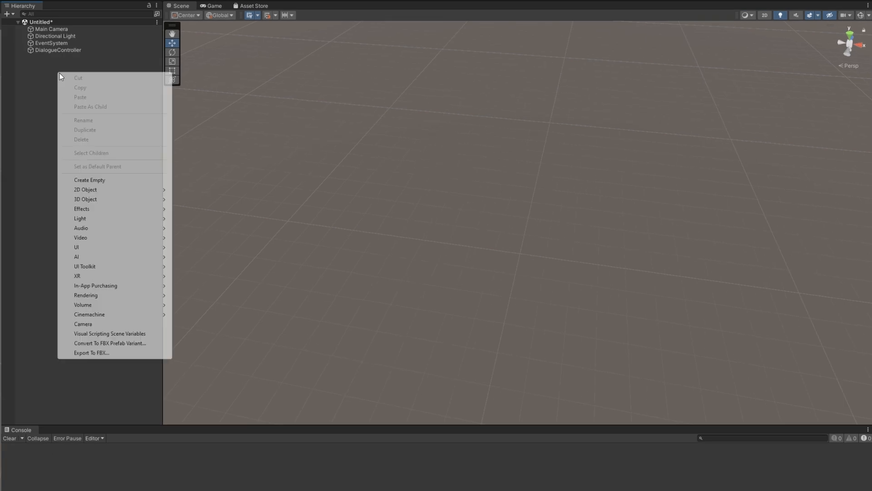
mouse_move(120, 248)
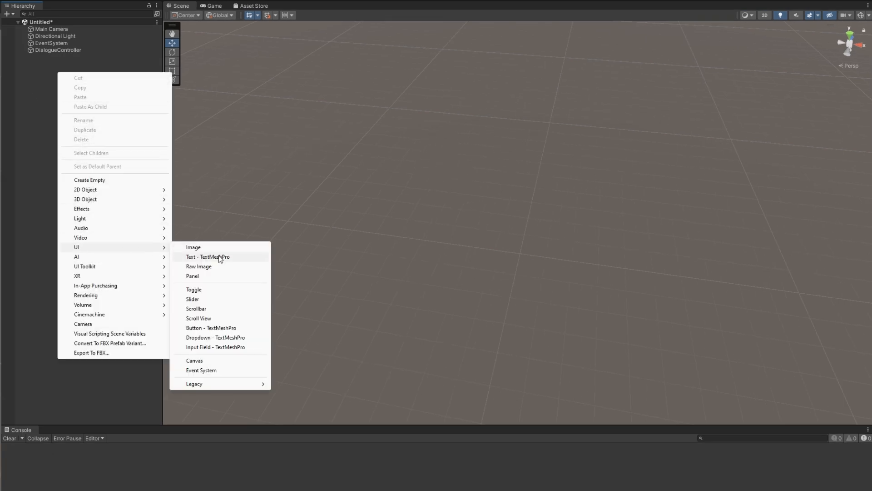
click(198, 361)
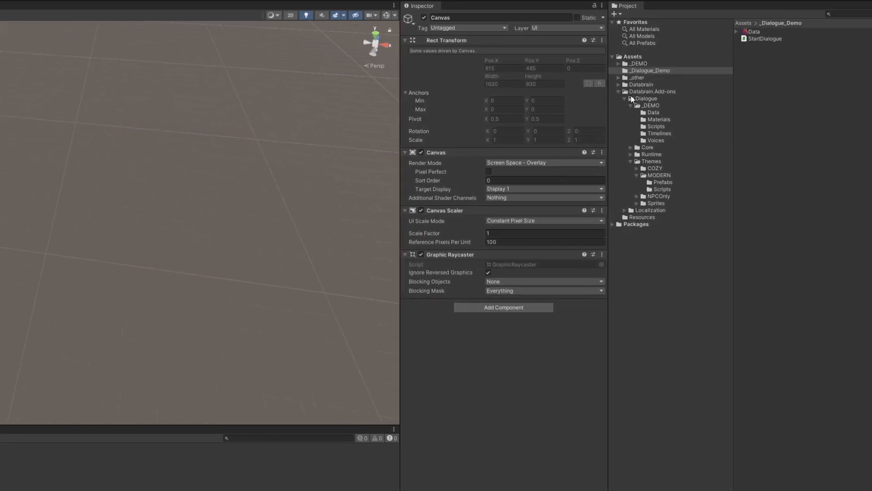
Place the Dialogue_Modern prefab from the add-on's MODERN theme folder as a child of the Canvas.
click(649, 161)
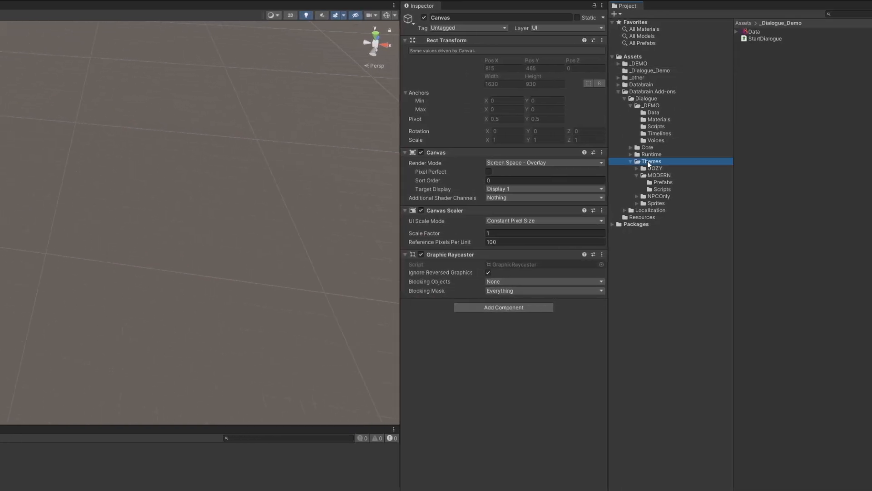
click(624, 98)
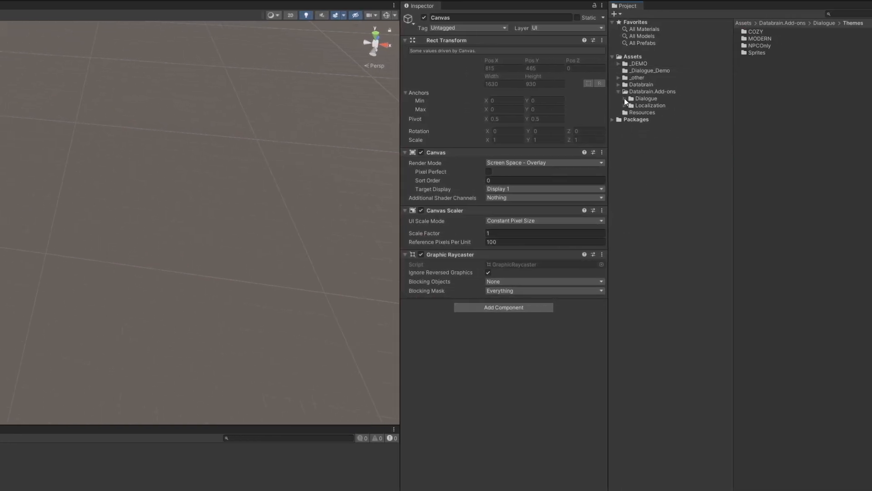
click(625, 98)
click(631, 106)
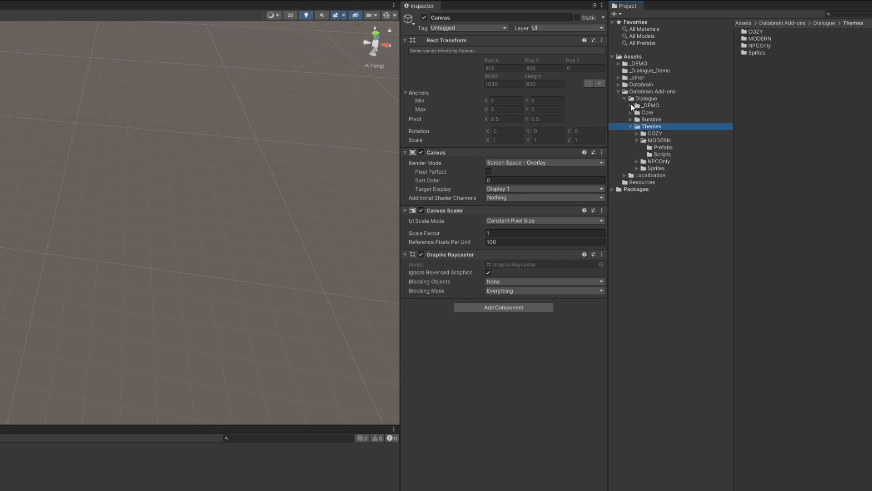
click(655, 142)
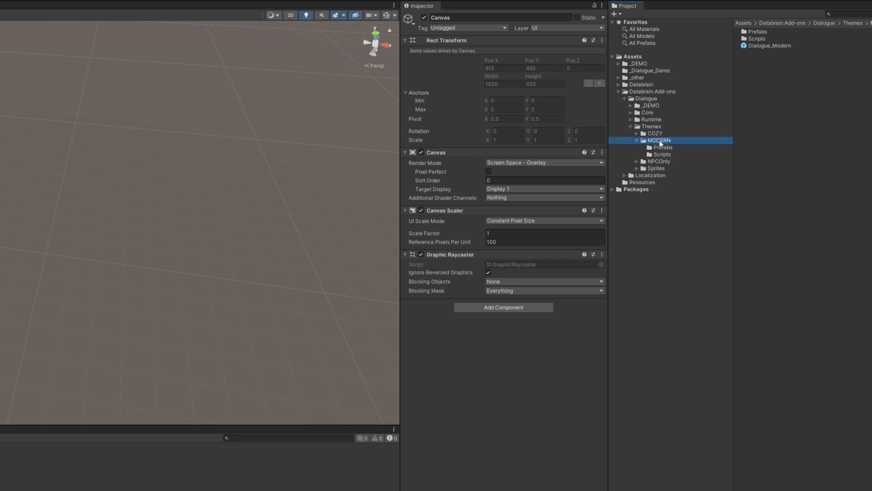
click(759, 46)
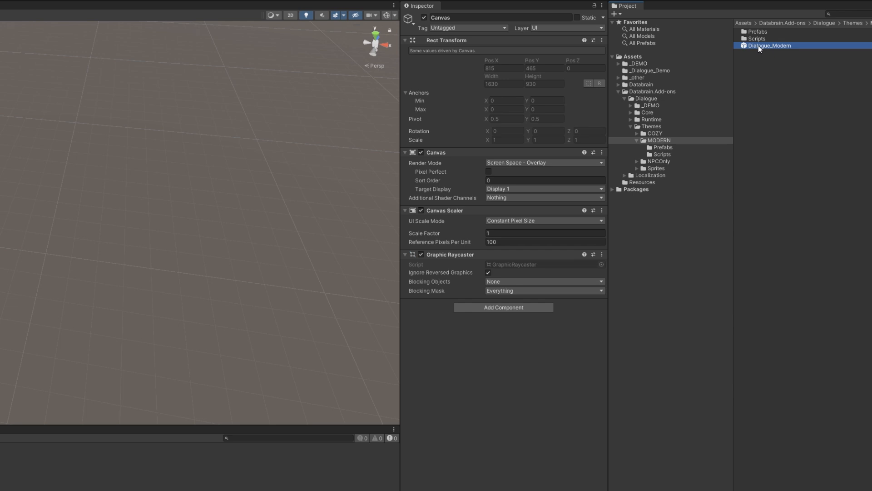
drag(759, 46, 47, 59)
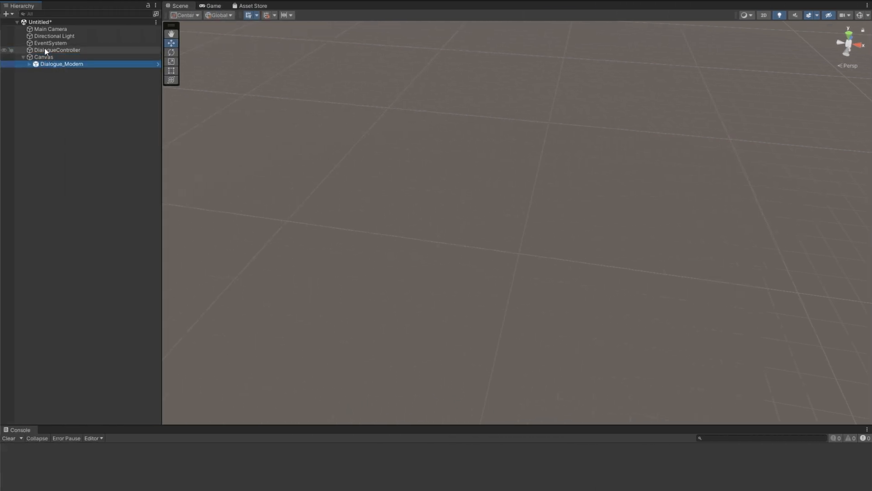
Assign the Dialogue_Modern object under the Canvas as the DialogueController's dialogue theme.
click(51, 50)
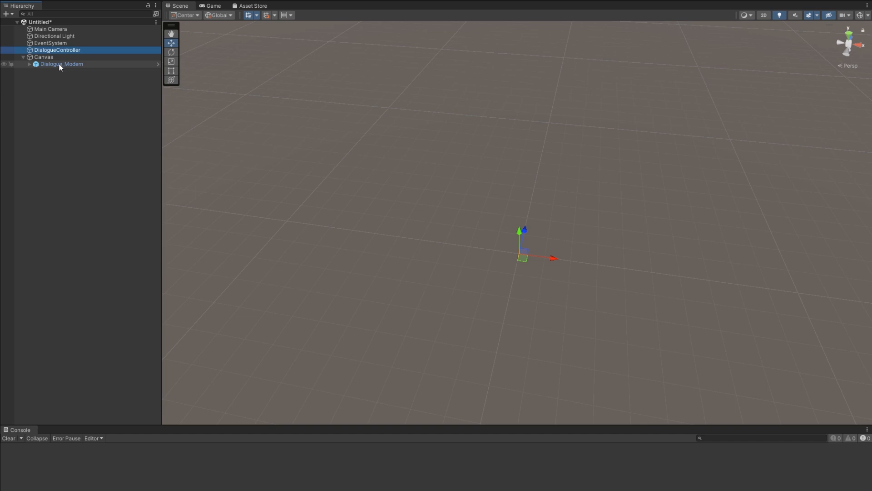
drag(59, 64, 700, 163)
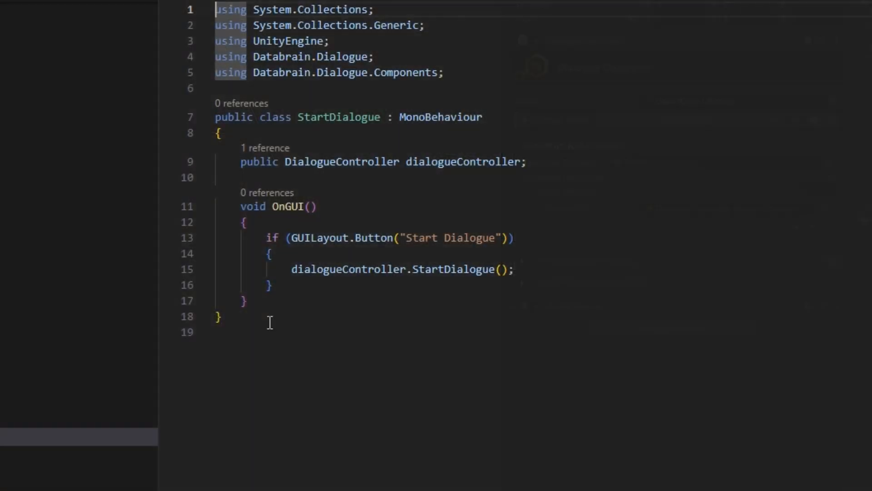
Switch to the code editor and review the StartDialogue class that starts the dialogue from a GUI button.
drag(268, 318, 191, 132)
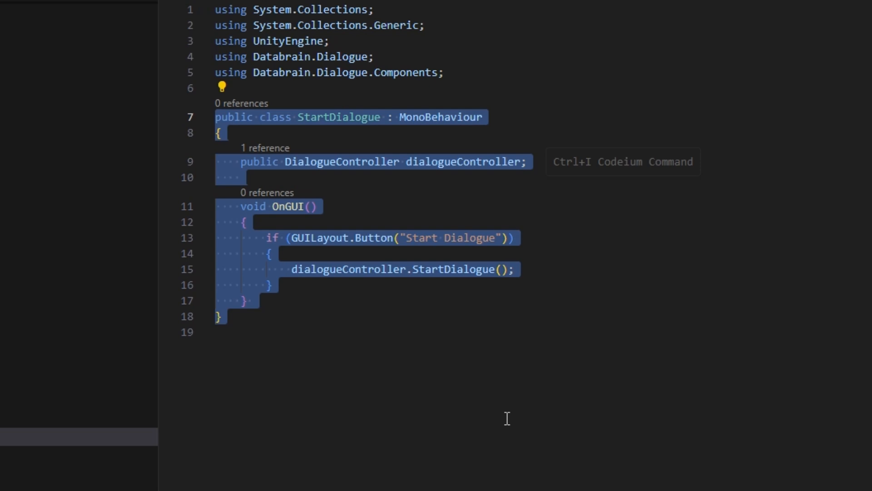
click(492, 383)
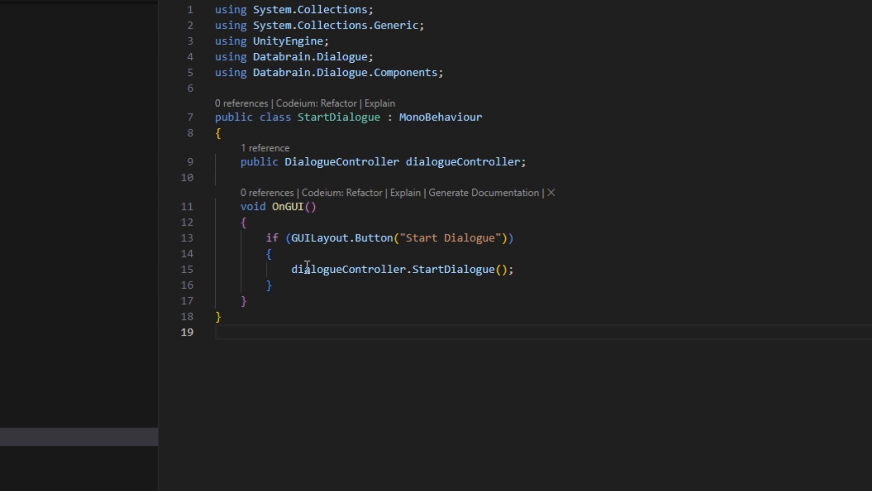
Examine the StartDialogue() call and the public DialogueController field declaration in the StartDialogue script.
drag(291, 269, 530, 269)
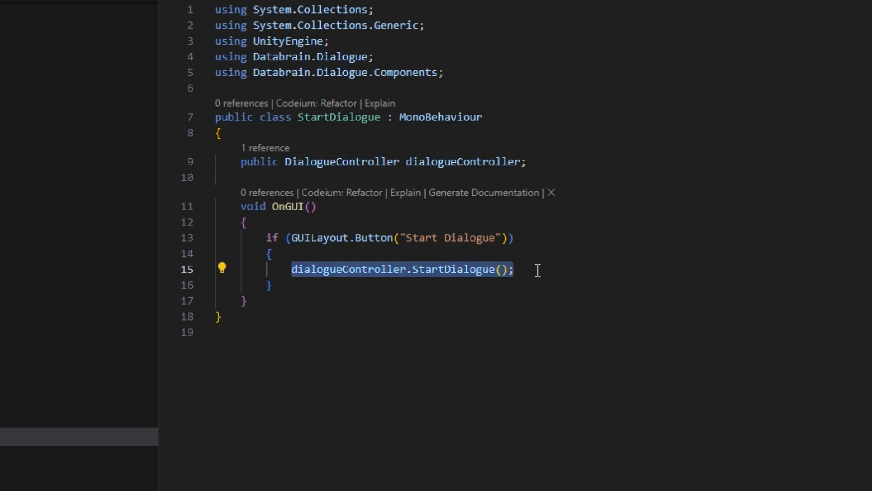
drag(240, 163, 554, 166)
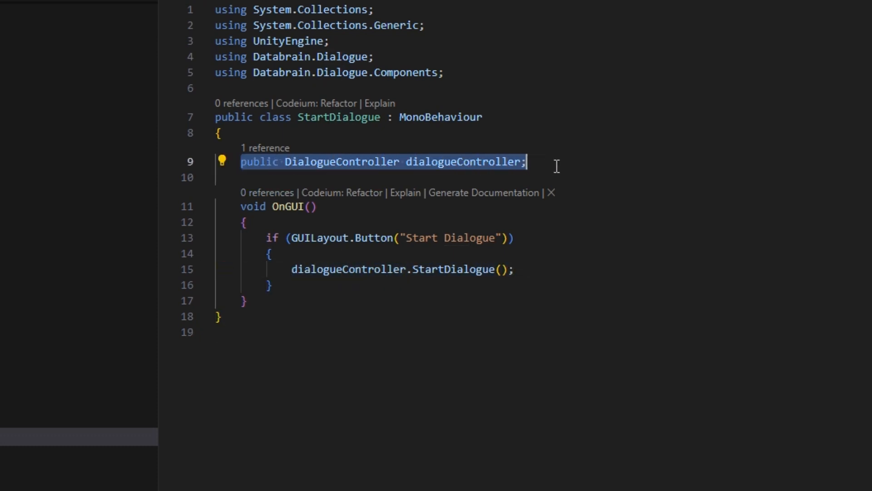
click(689, 349)
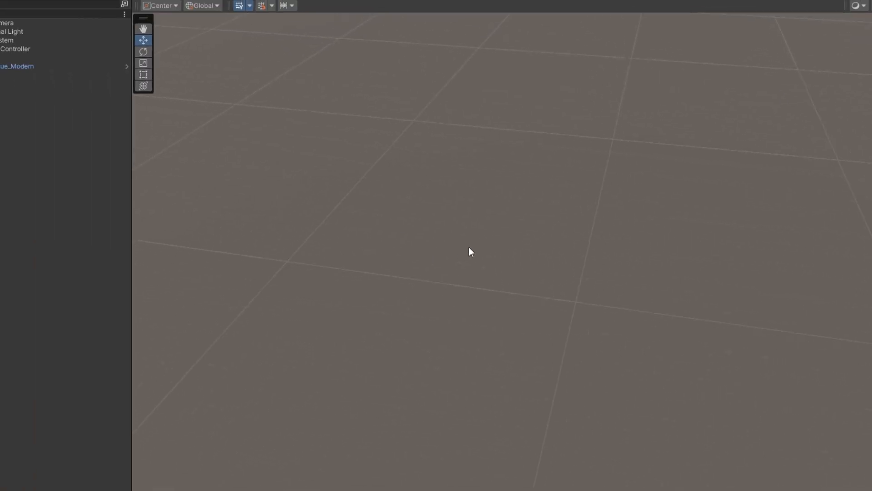
Switch back to Unity, create an empty GameObject at the scene's root level and reset its transform.
right_click(70, 104)
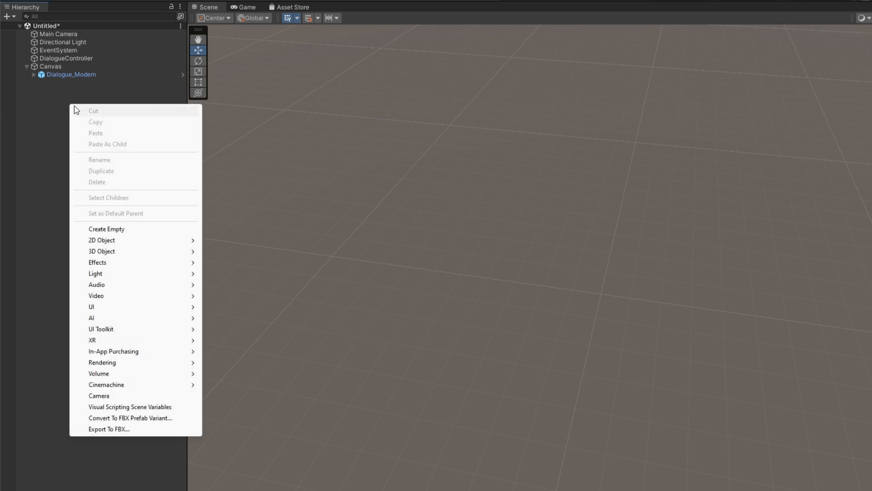
click(110, 228)
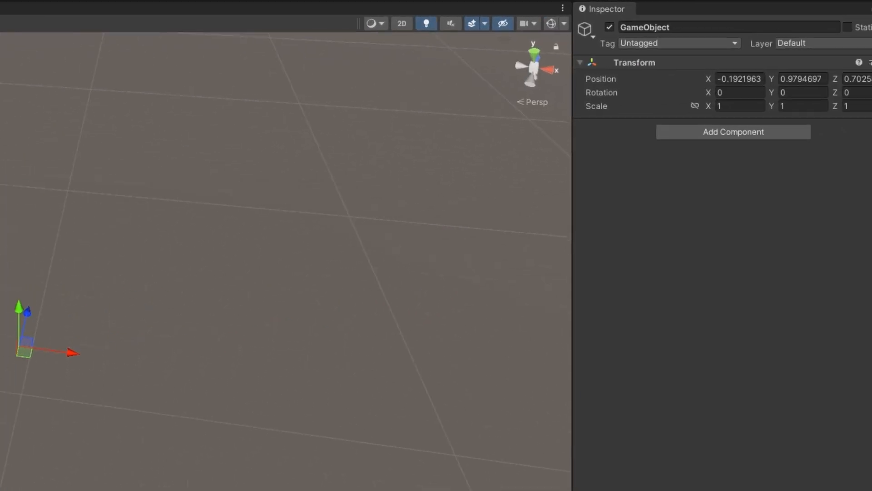
right_click(677, 63)
click(697, 71)
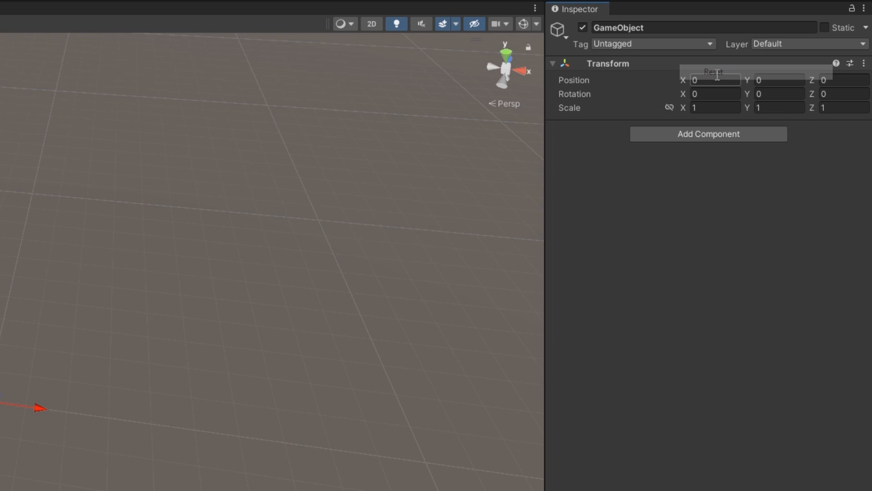
Attach the StartDialogue script to the new GameObject and assign the scene's DialogueController to its Dialogue Controller reference.
drag(522, 489, 620, 184)
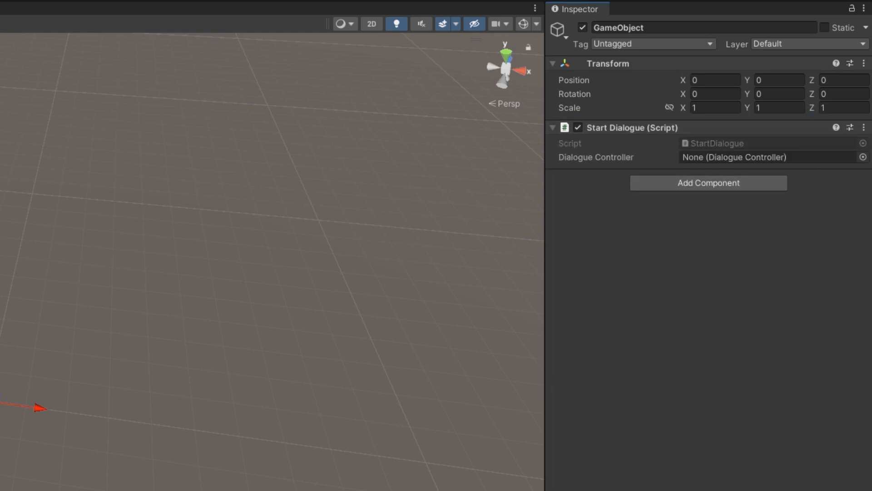
drag(1, 109, 684, 159)
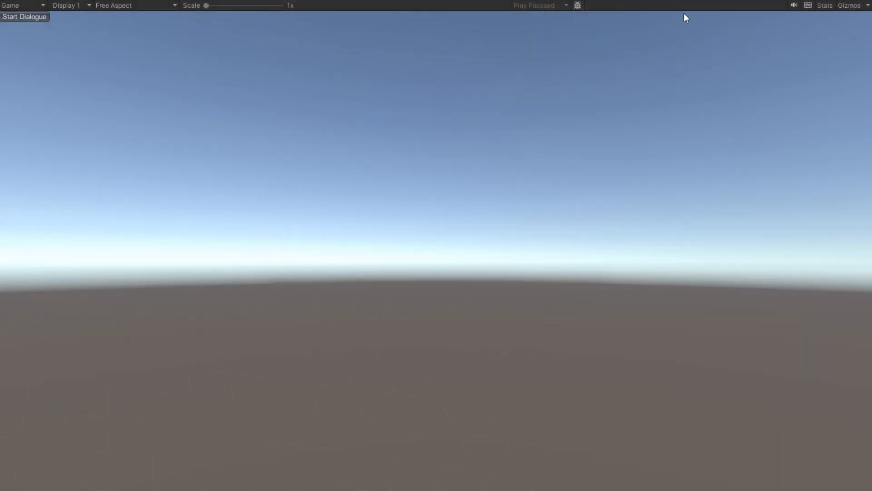
Test the dialogue in the running game by starting it three times, choosing each of the two answers once and closing the last run.
click(28, 18)
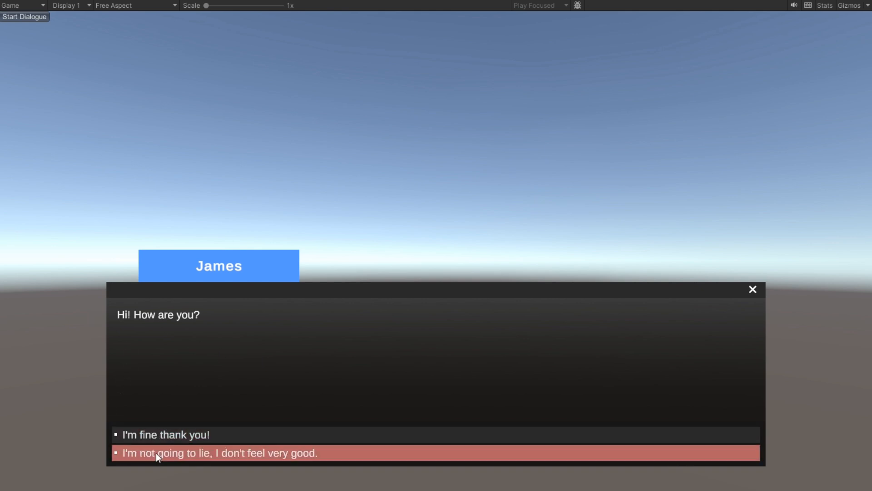
click(337, 437)
click(13, 19)
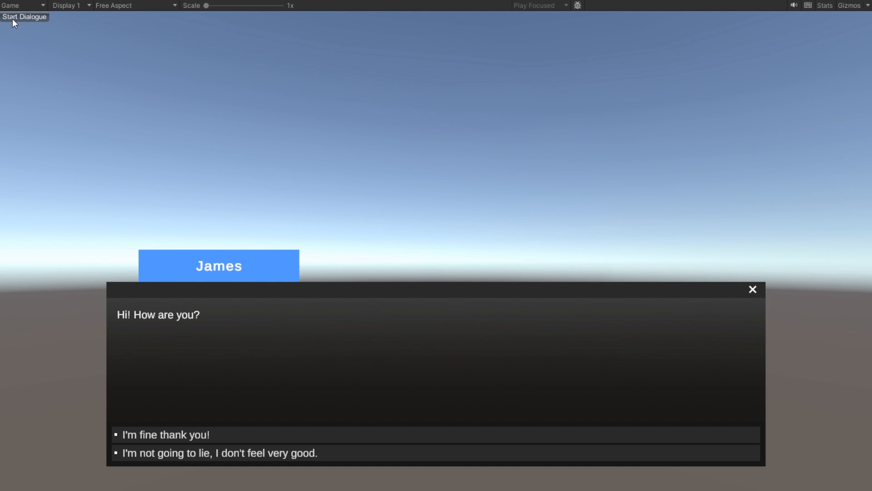
click(254, 452)
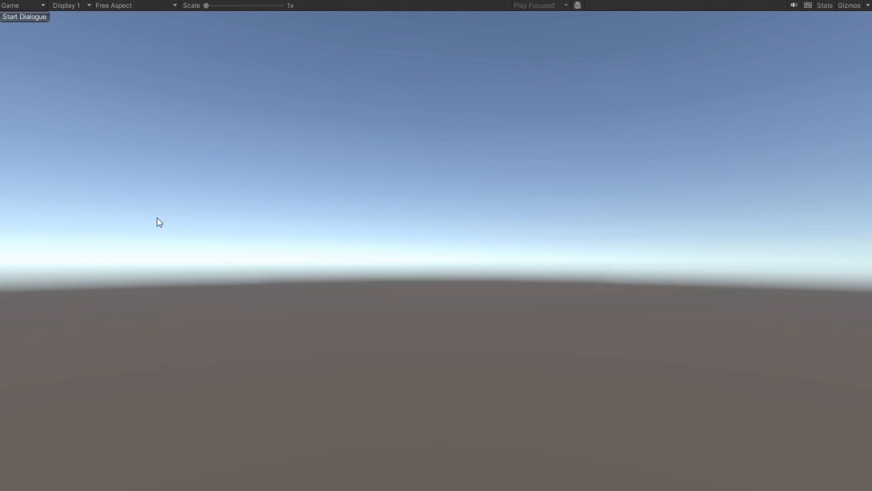
click(38, 17)
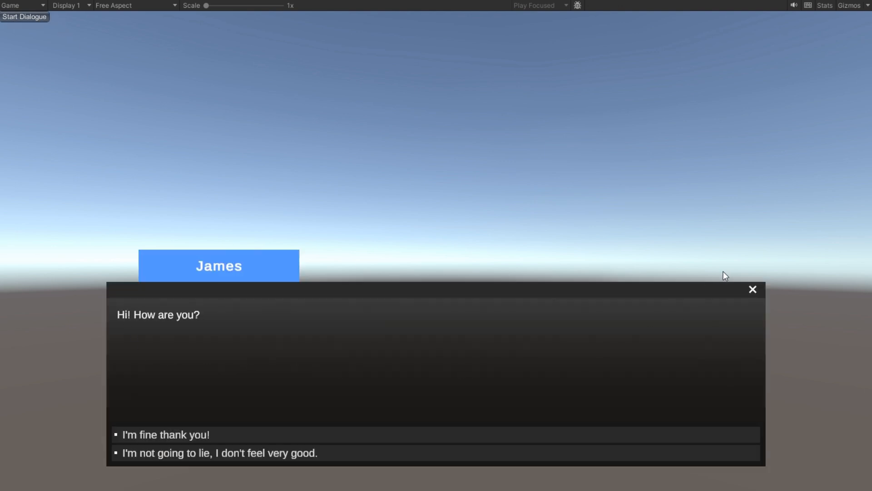
click(754, 289)
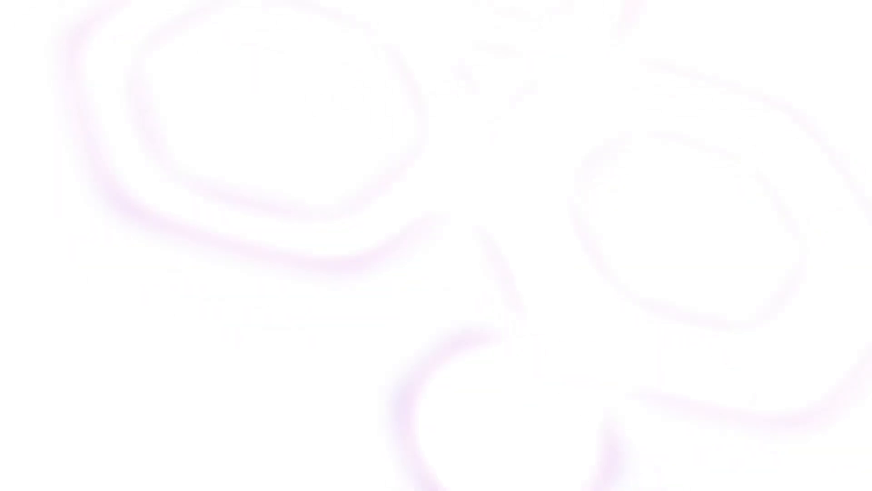